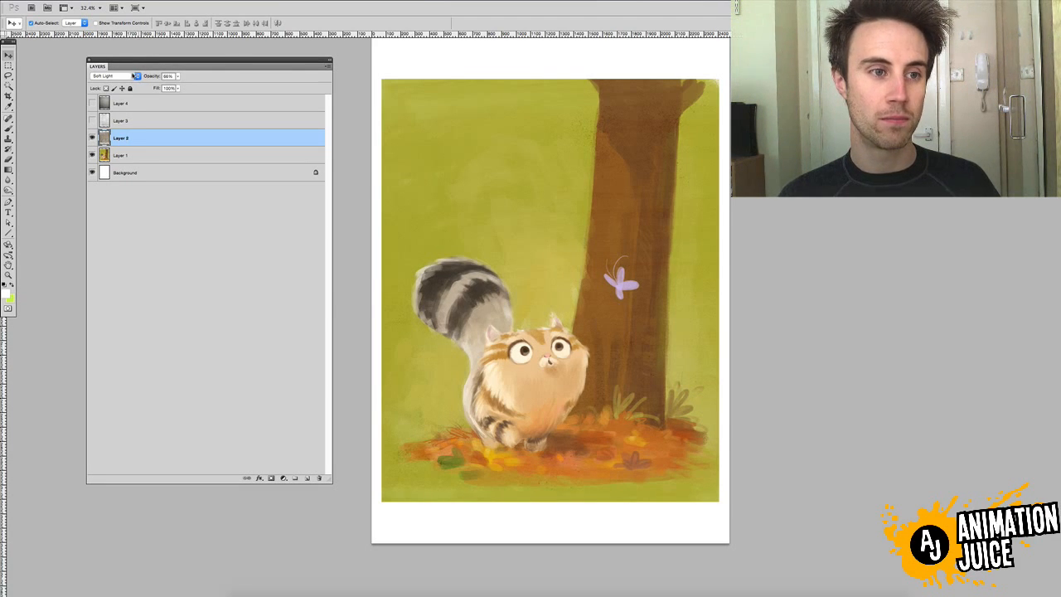
Set Layer 2's blend mode to Normal and raise its opacity until the wood texture covers the painting
{"action": "left_click", "coordinate": [124, 75]}
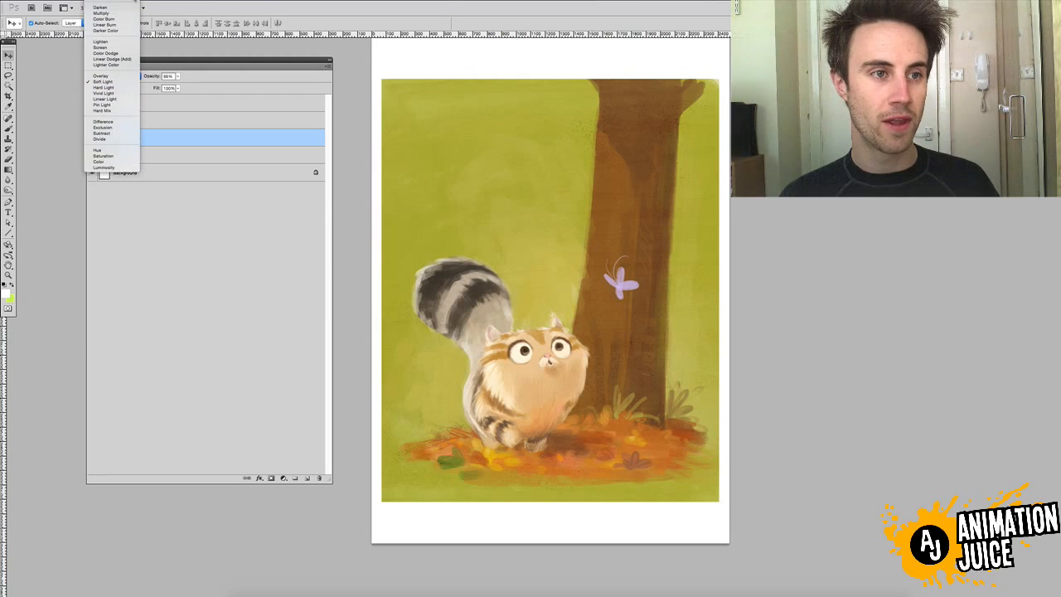
{"action": "left_click", "coordinate": [159, 63]}
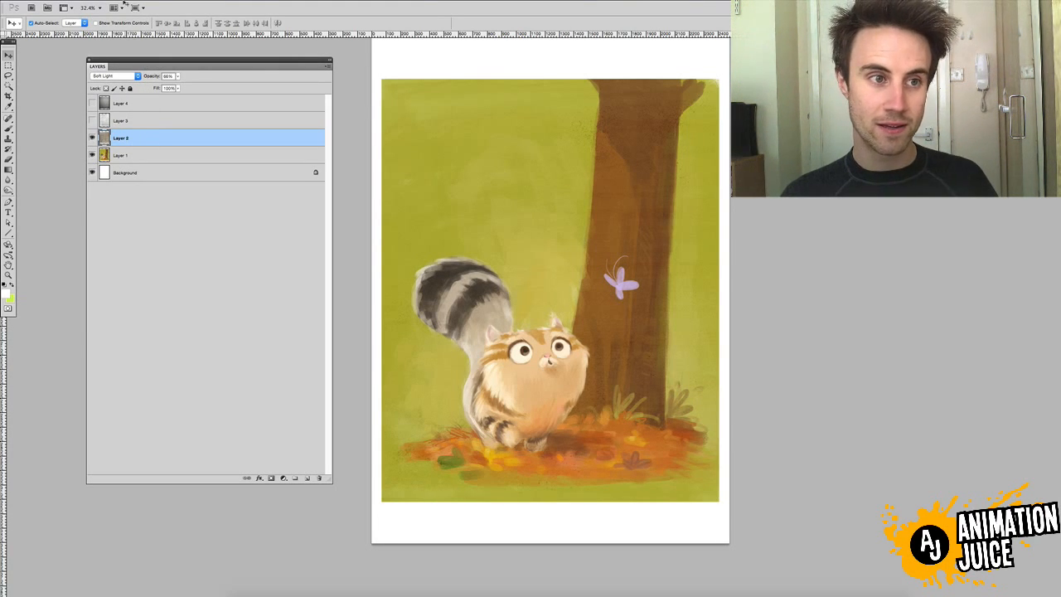
{"action": "left_click", "coordinate": [132, 78]}
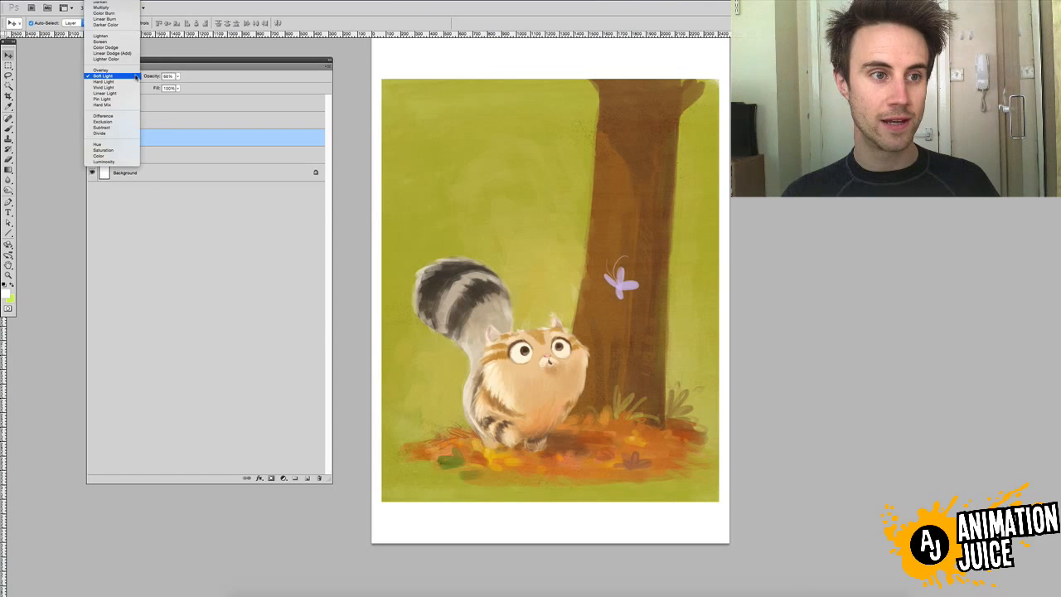
{"action": "left_click", "coordinate": [101, 4]}
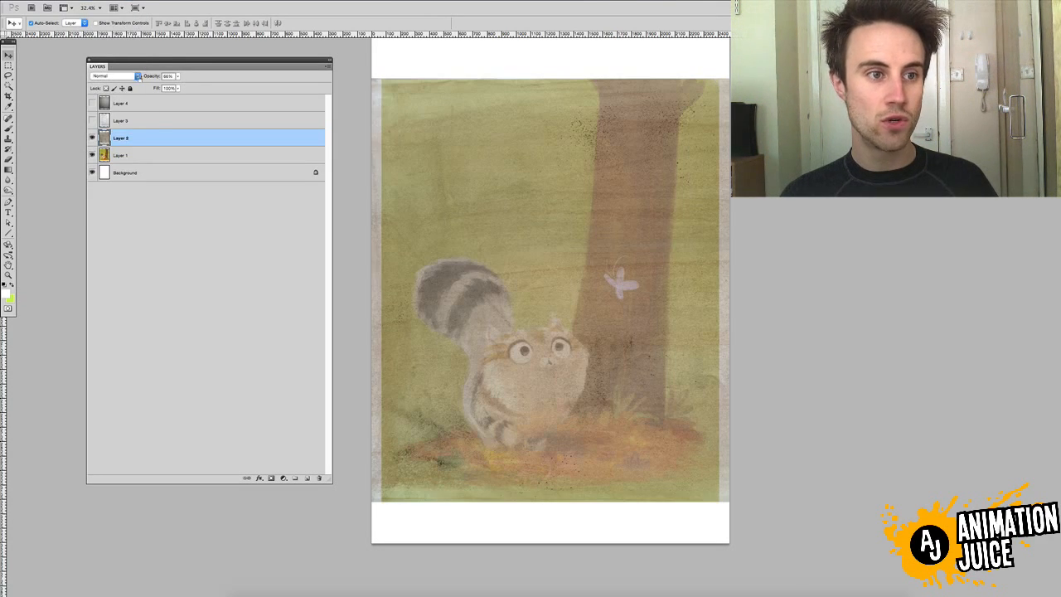
{"action": "left_click_drag", "start_coordinate": [152, 76], "coordinate": [234, 89]}
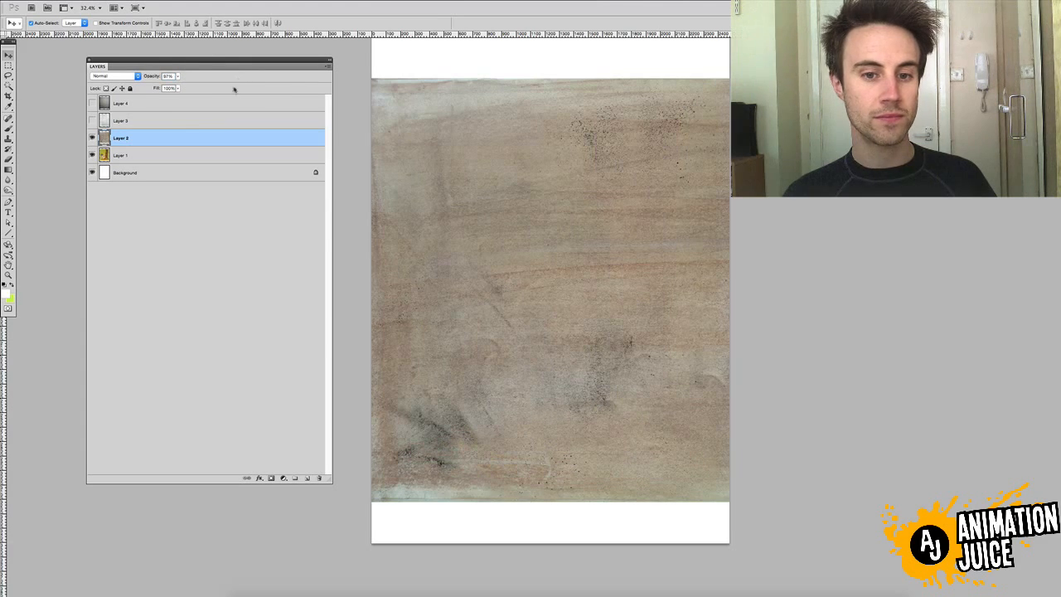
{"action": "left_click", "coordinate": [137, 76]}
{"action": "left_click", "coordinate": [145, 77]}
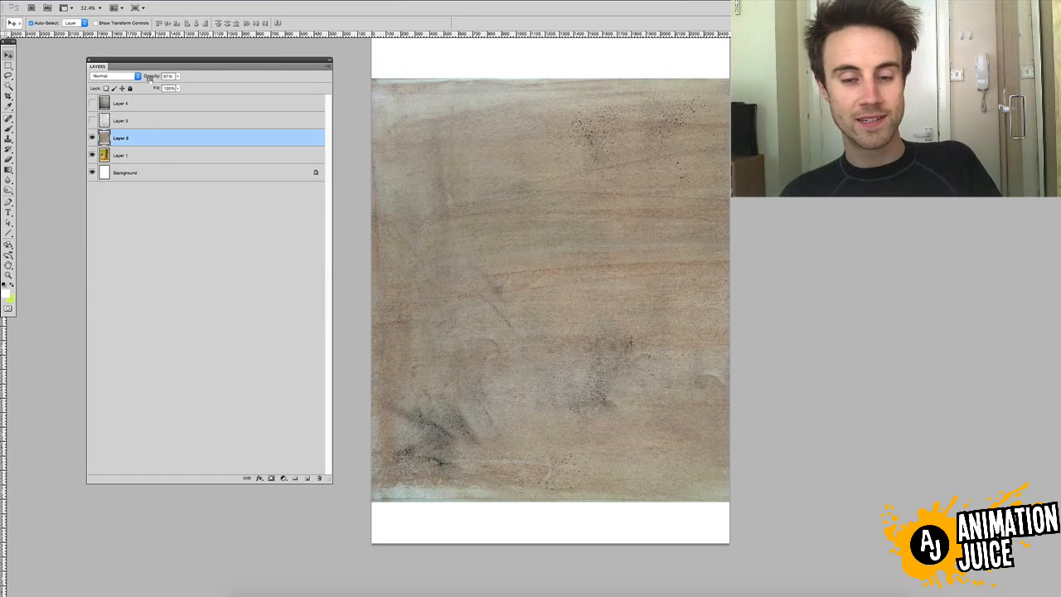
Create a new empty layer directly above the wood texture layer and activate the Brush tool
{"action": "left_click", "coordinate": [307, 479]}
{"action": "key", "text": "b"}
{"action": "mouse_move", "coordinate": [472, 83]}
{"action": "left_mouse_down"}
{"action": "mouse_move", "coordinate": [487, 216]}
{"action": "mouse_move", "coordinate": [519, 277]}
{"action": "left_mouse_up"}
{"action": "key", "text": "ctrl+z"}
{"action": "left_click_drag", "start_coordinate": [512, 160], "coordinate": [537, 300]}
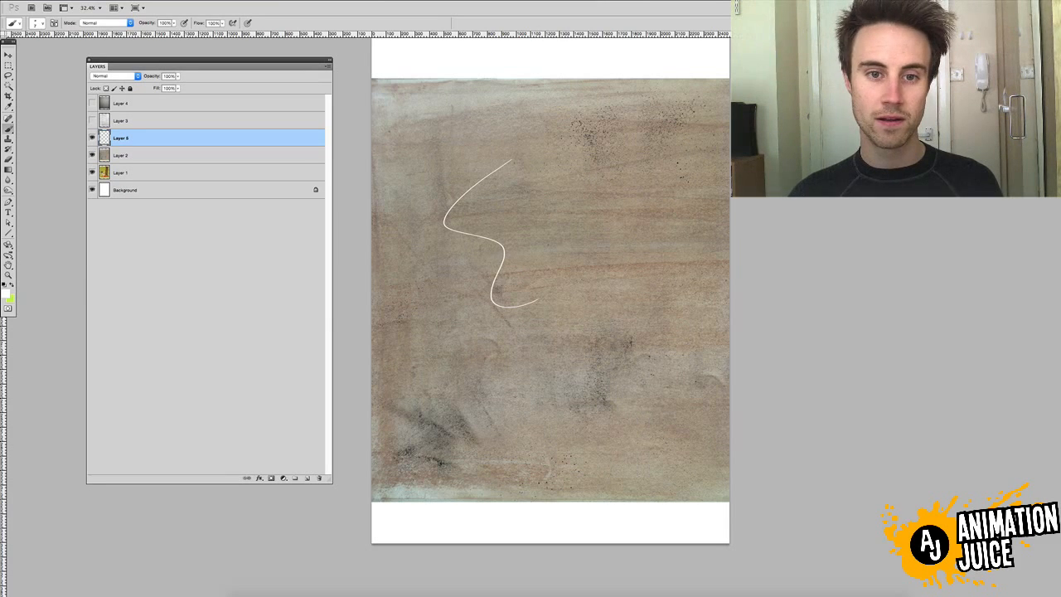
{"action": "key", "text": "ctrl+z"}
{"action": "left_click_drag", "start_coordinate": [564, 146], "coordinate": [567, 332]}
{"action": "key", "text": "ctrl+z"}
{"action": "mouse_move", "coordinate": [507, 135]}
{"action": "left_mouse_down"}
{"action": "mouse_move", "coordinate": [525, 327]}
{"action": "mouse_move", "coordinate": [544, 330]}
{"action": "left_mouse_up"}
{"action": "key", "text": "ctrl+z"}
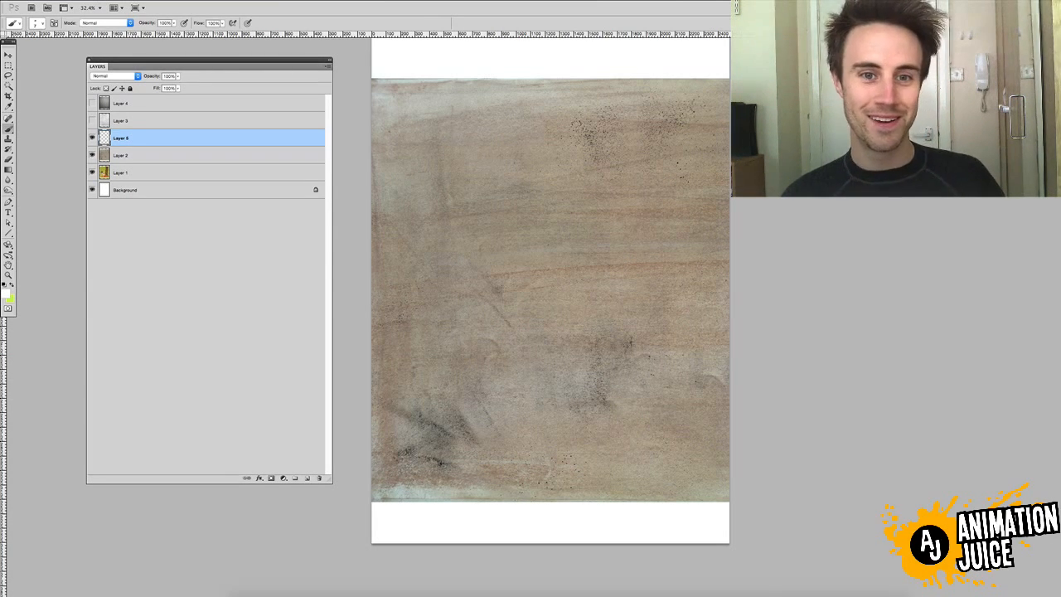
Paint three thin white wavy vertical lines side by side across the upper part of the texture
{"action": "mouse_move", "coordinate": [487, 112]}
{"action": "left_mouse_down"}
{"action": "mouse_move", "coordinate": [490, 172]}
{"action": "mouse_move", "coordinate": [466, 259]}
{"action": "mouse_move", "coordinate": [494, 291]}
{"action": "left_mouse_up"}
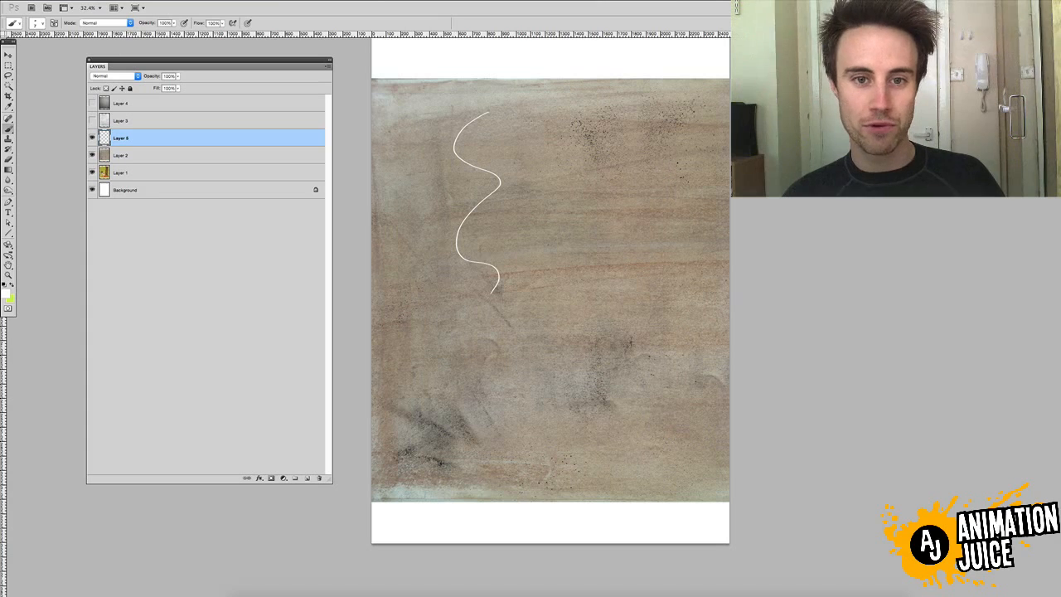
{"action": "mouse_move", "coordinate": [556, 114]}
{"action": "left_mouse_down"}
{"action": "mouse_move", "coordinate": [543, 273]}
{"action": "mouse_move", "coordinate": [556, 313]}
{"action": "left_mouse_up"}
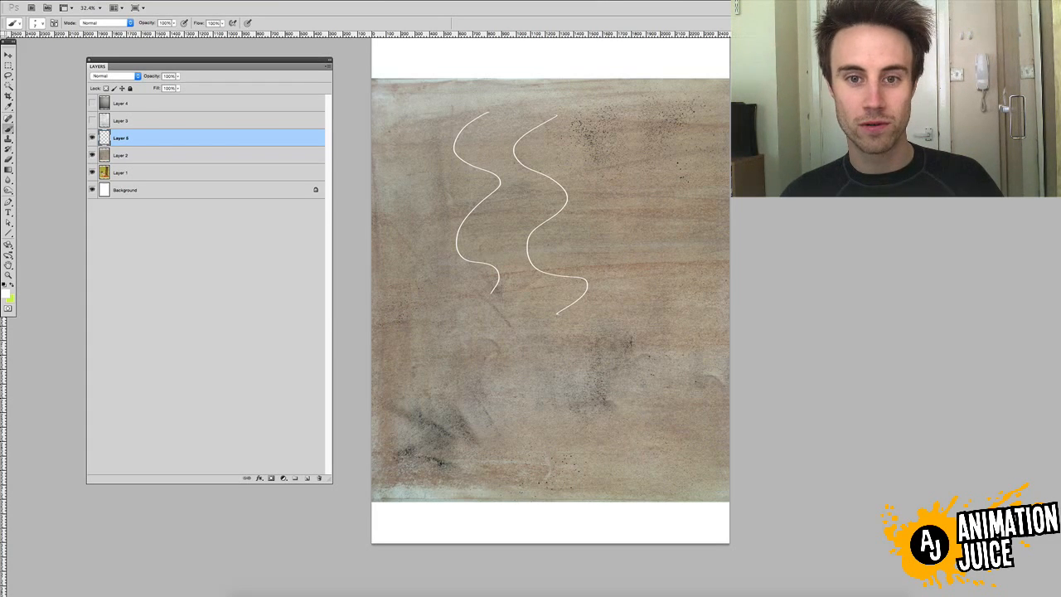
{"action": "left_click_drag", "start_coordinate": [610, 109], "coordinate": [618, 275]}
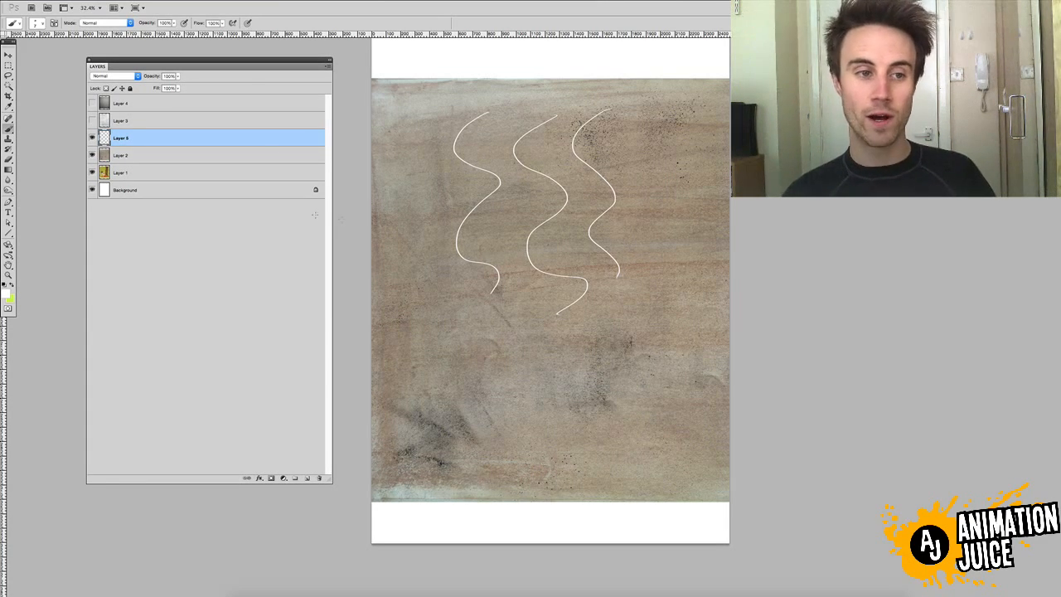
Set the white line layer's blend mode to Dissolve and examine the line edges up close
{"action": "left_click", "coordinate": [121, 76]}
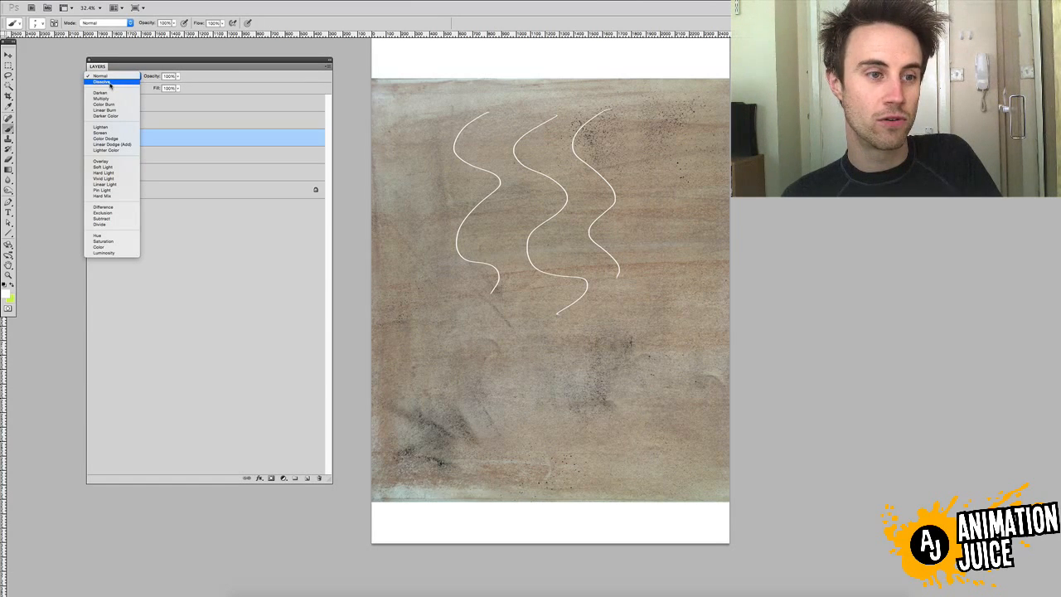
{"action": "left_click", "coordinate": [110, 83]}
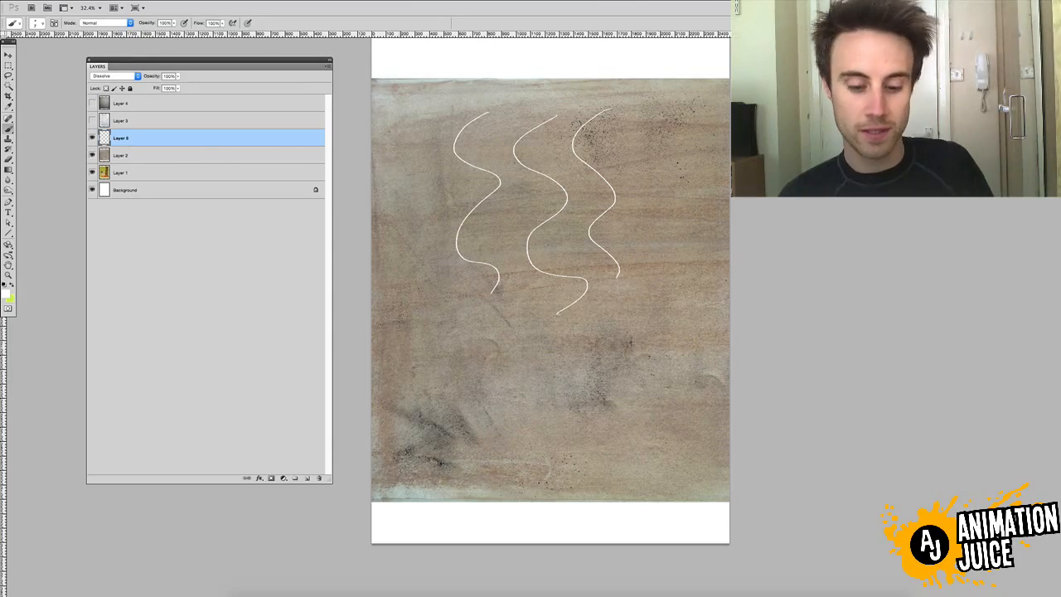
{"action": "key", "text": "z"}
{"action": "left_click_drag", "start_coordinate": [538, 240], "coordinate": [540, 360]}
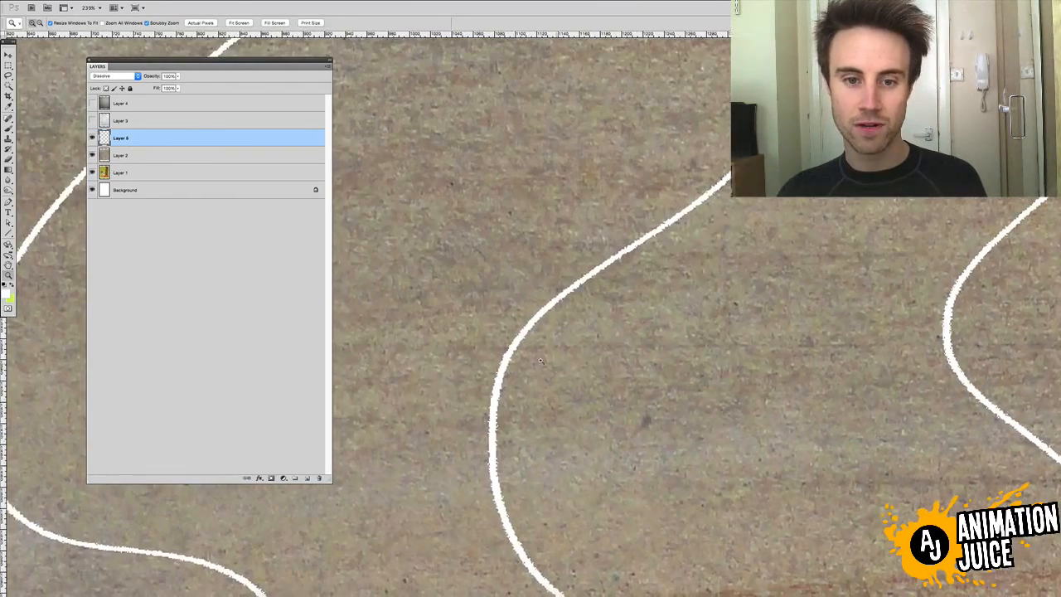
{"action": "left_click", "coordinate": [619, 305], "text": "alt"}
{"action": "left_click_drag", "start_coordinate": [621, 251], "coordinate": [711, 488]}
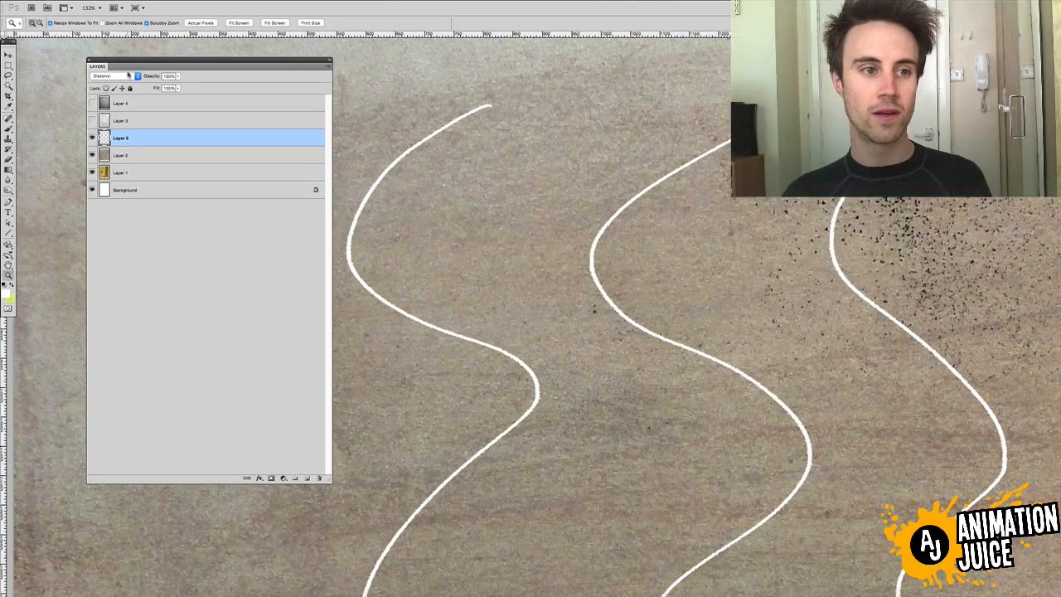
Switch the line layer to Normal and back to Dissolve to compare the line edges
{"action": "left_click", "coordinate": [125, 81]}
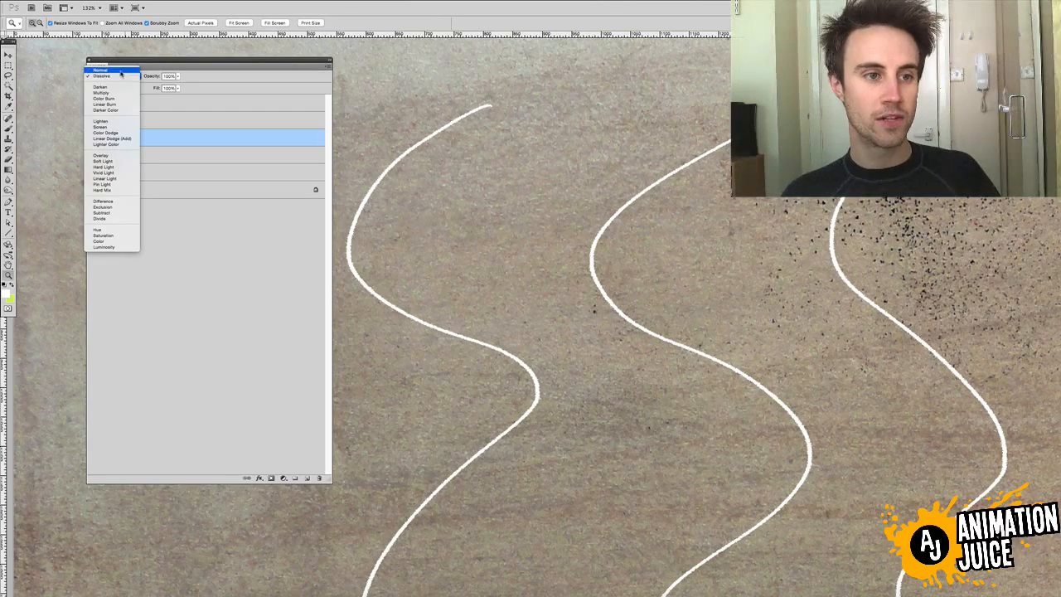
{"action": "left_click", "coordinate": [120, 70]}
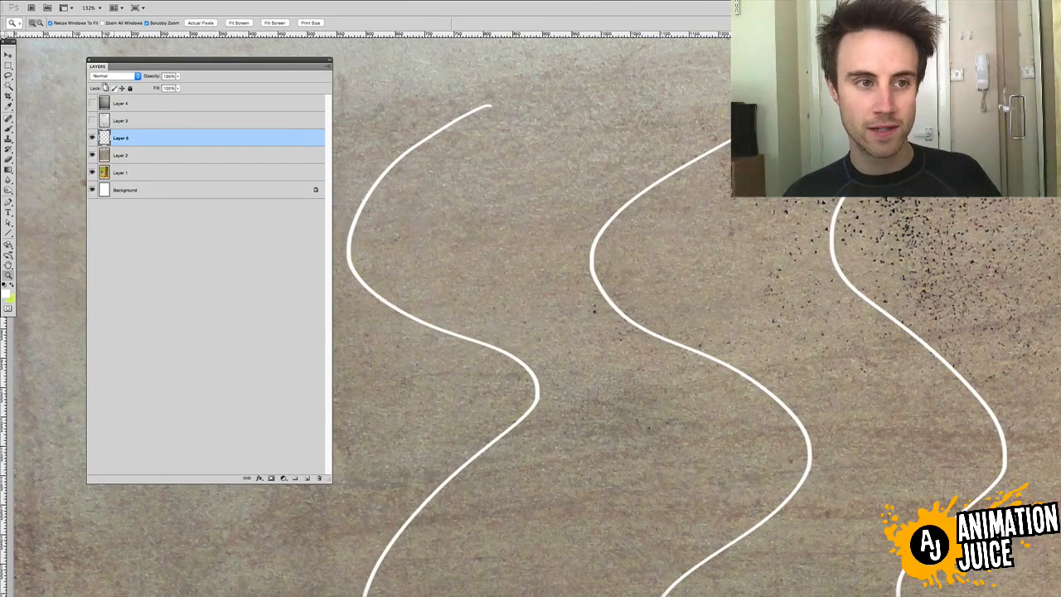
{"action": "left_click", "coordinate": [122, 76]}
{"action": "left_click", "coordinate": [123, 82]}
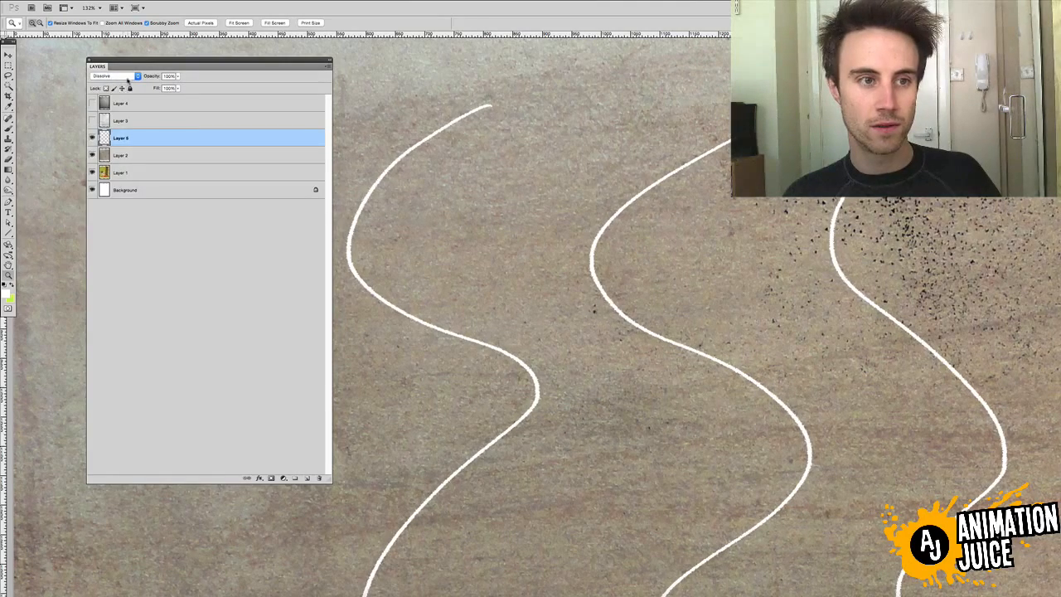
Preview the Darken blend mode on the line layer, and set the layer to Multiply
{"action": "left_click", "coordinate": [127, 76]}
{"action": "left_click", "coordinate": [123, 87]}
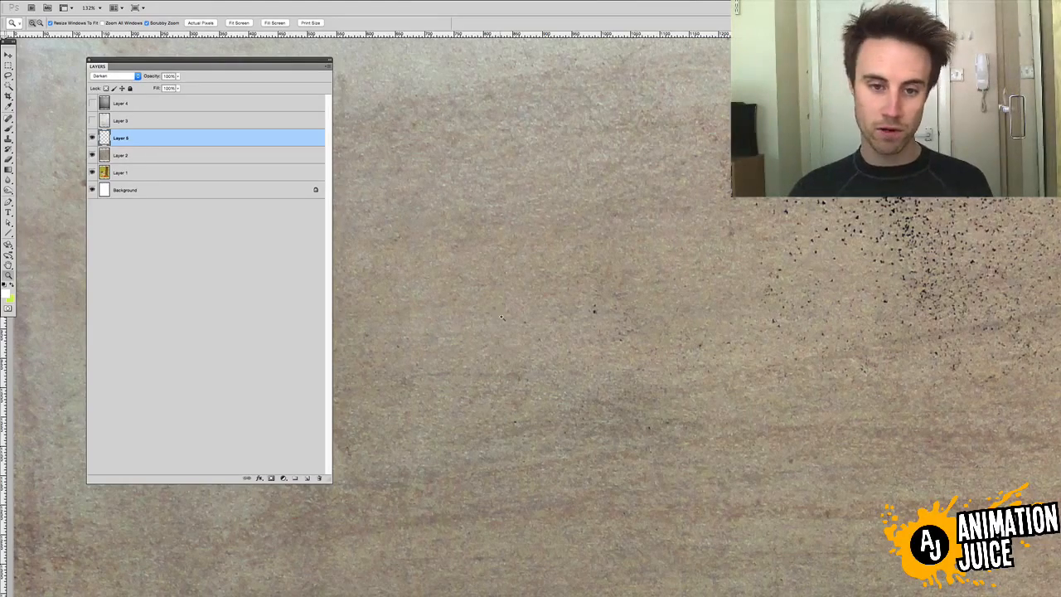
{"action": "left_click_drag", "start_coordinate": [520, 338], "coordinate": [509, 268]}
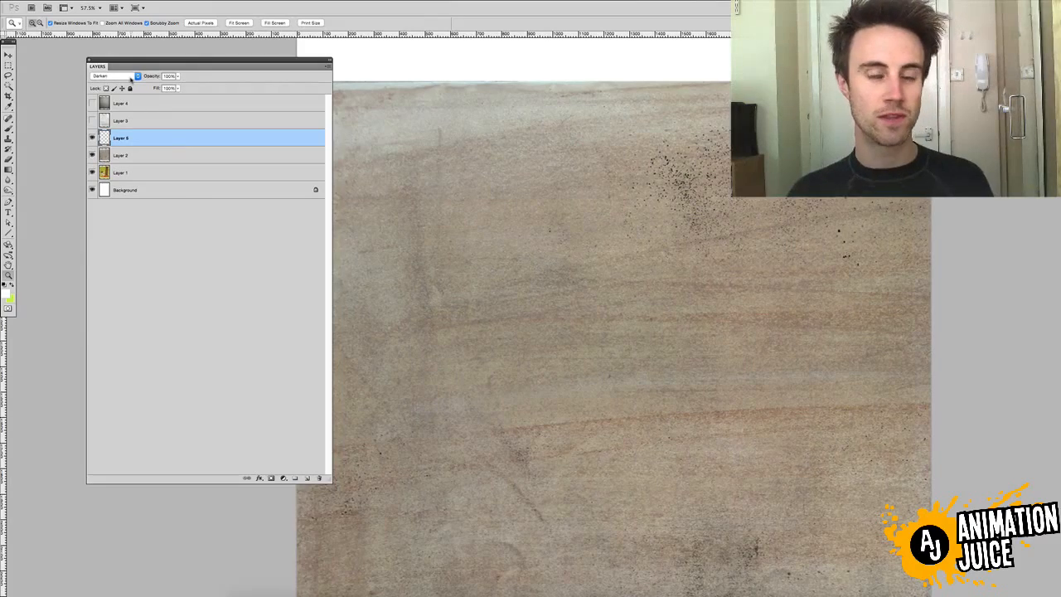
{"action": "left_click", "coordinate": [137, 77]}
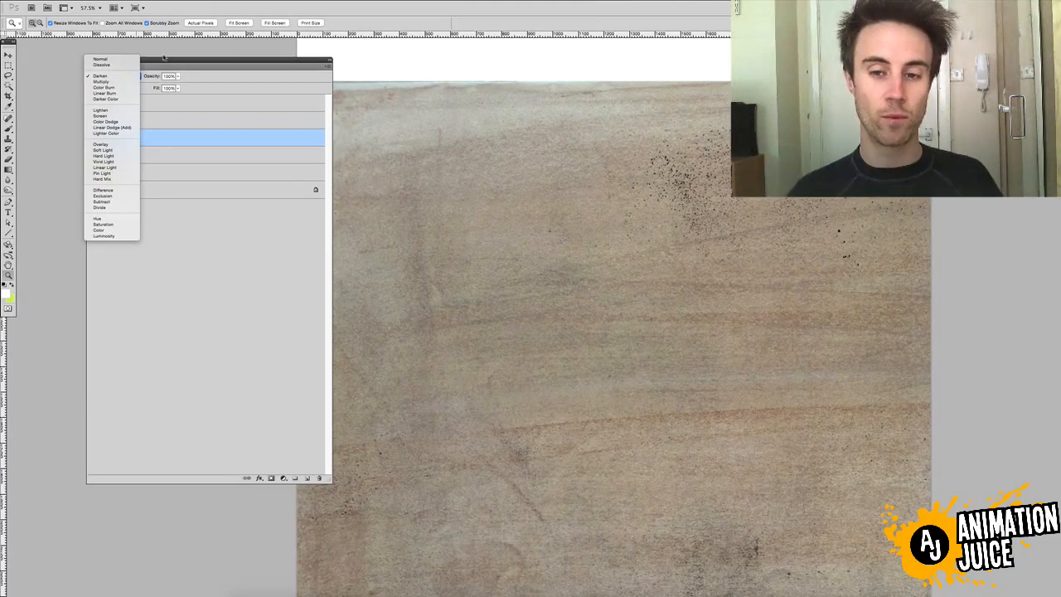
{"action": "left_click", "coordinate": [103, 82]}
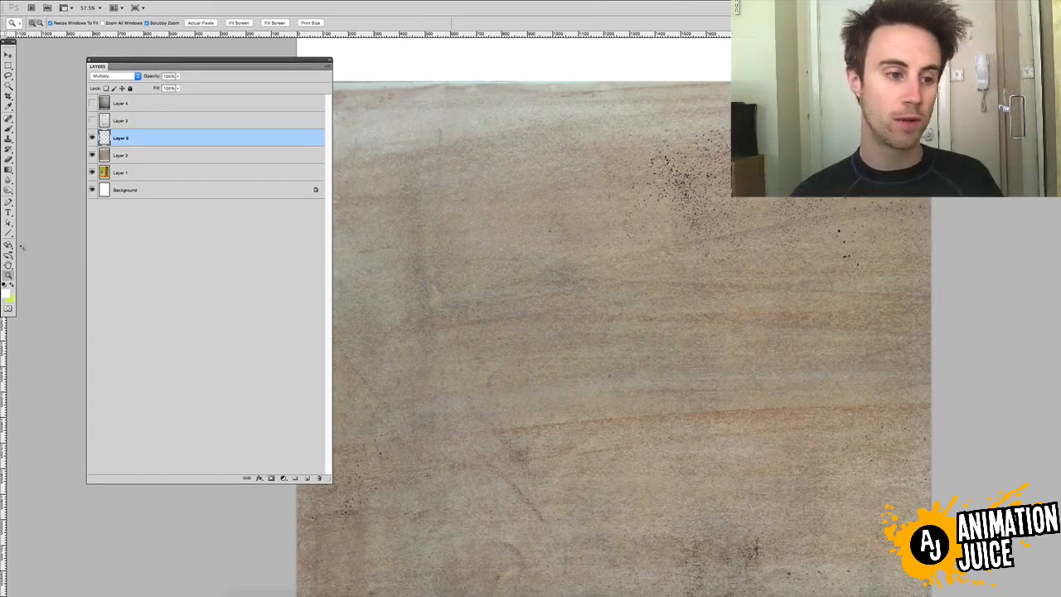
Set the foreground colour to the red #b73737
{"action": "left_click", "coordinate": [6, 292]}
{"action": "left_click_drag", "start_coordinate": [130, 245], "coordinate": [128, 247]}
{"action": "left_click", "coordinate": [207, 207]}
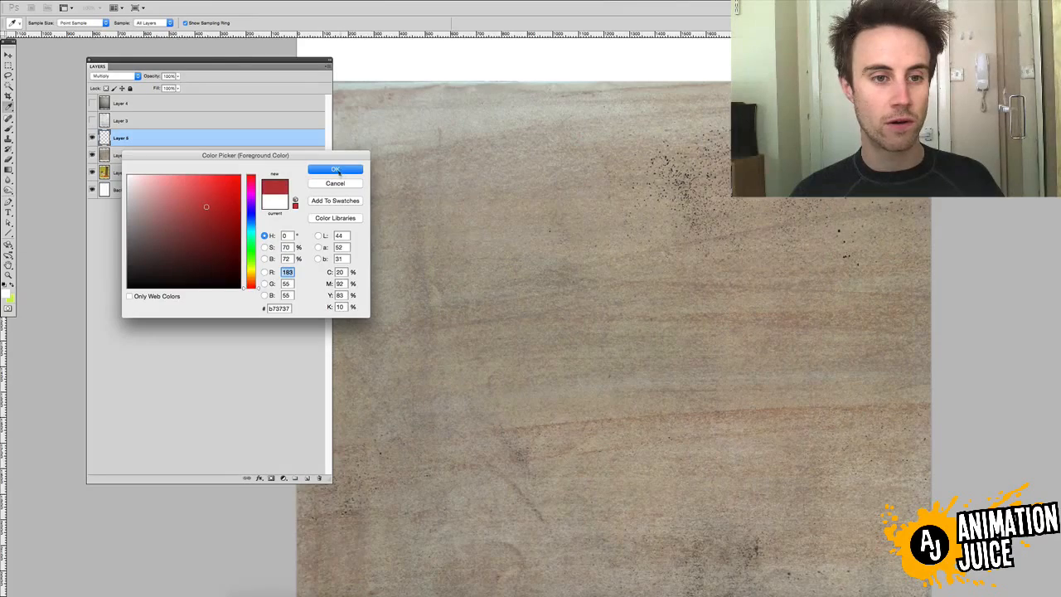
{"action": "left_click", "coordinate": [335, 169]}
Paint a thick red wavy diagonal stroke on the Multiply layer and inspect how the texture shows through it
{"action": "key", "text": "b"}
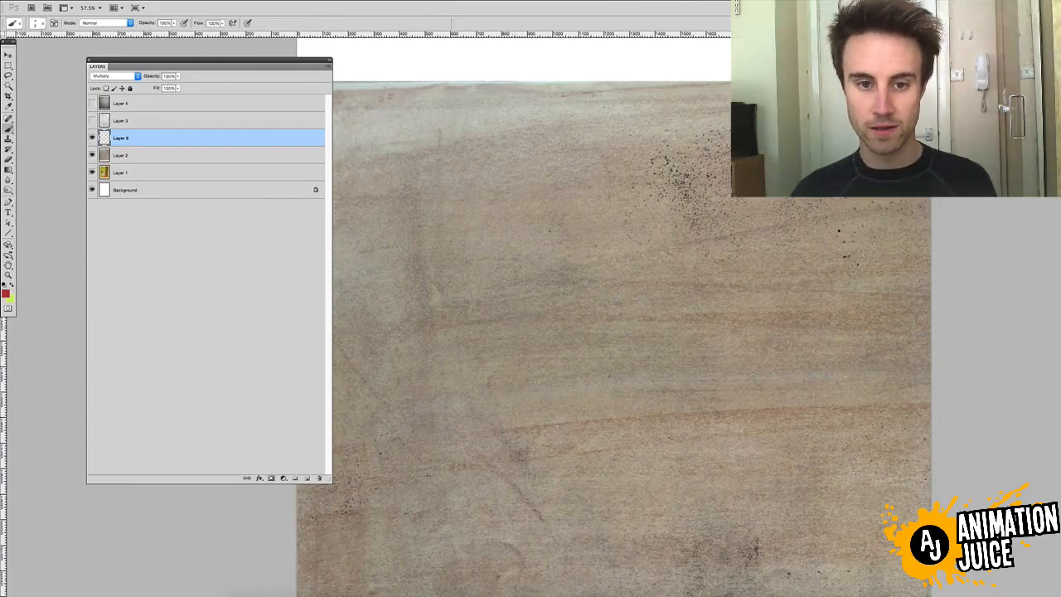
{"action": "left_click_drag", "start_coordinate": [506, 251], "coordinate": [686, 377]}
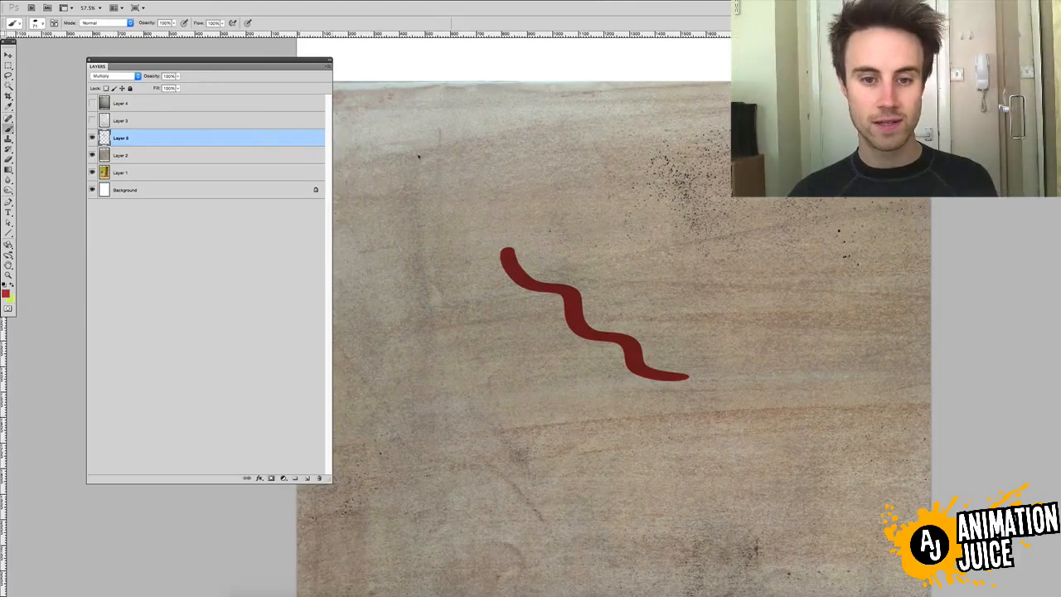
{"action": "key", "text": "z"}
{"action": "left_click_drag", "start_coordinate": [568, 291], "coordinate": [651, 291]}
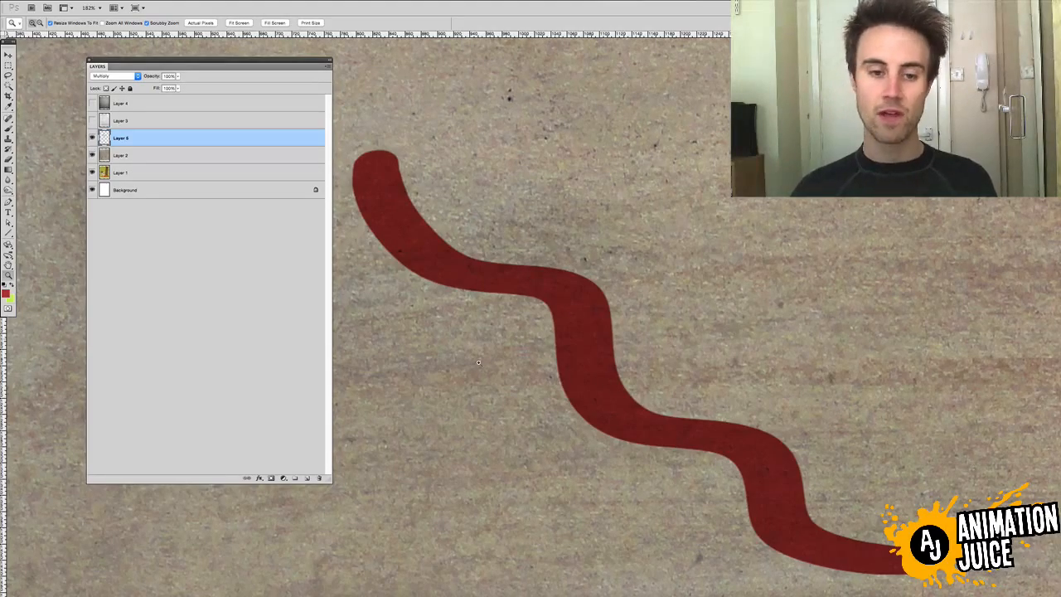
Compare the canvas with the red stroke layer hidden and shown, and review the available blend modes without changing the current one
{"action": "key", "text": "ctrl+0"}
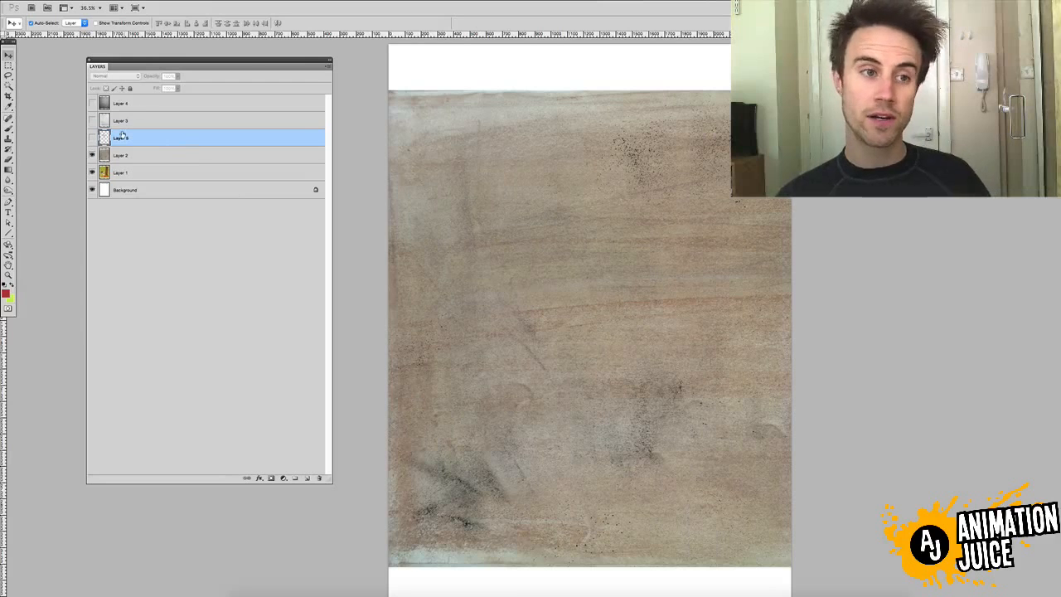
{"action": "left_click", "coordinate": [92, 137]}
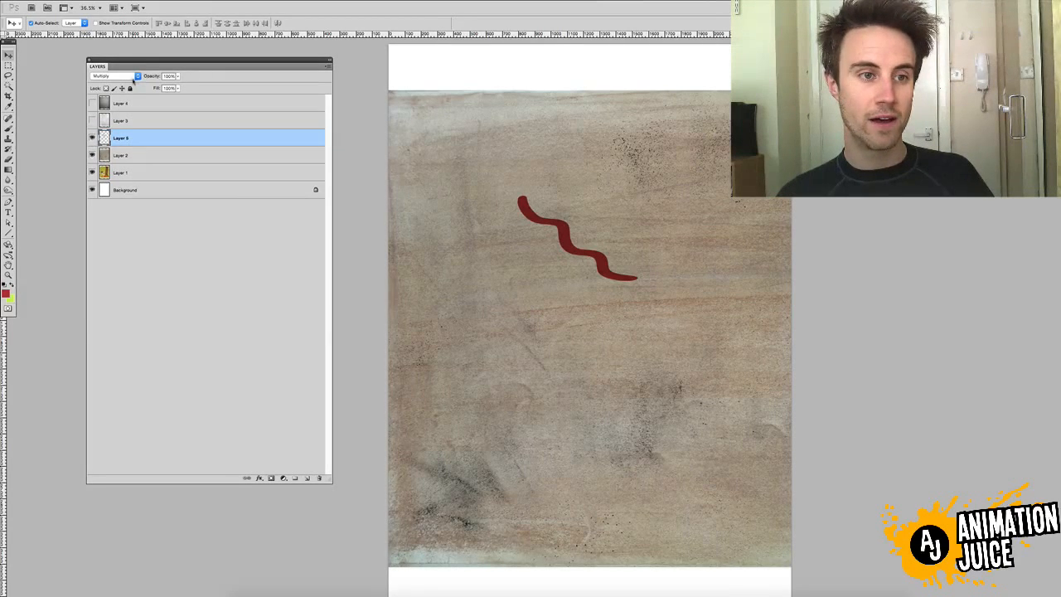
{"action": "left_click", "coordinate": [137, 76]}
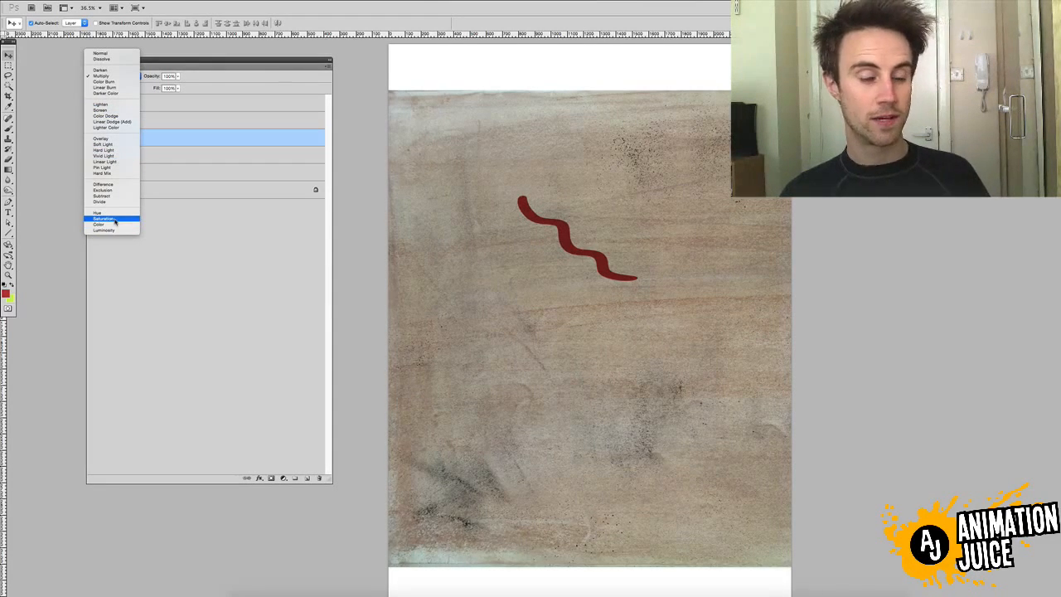
{"action": "left_click", "coordinate": [170, 66]}
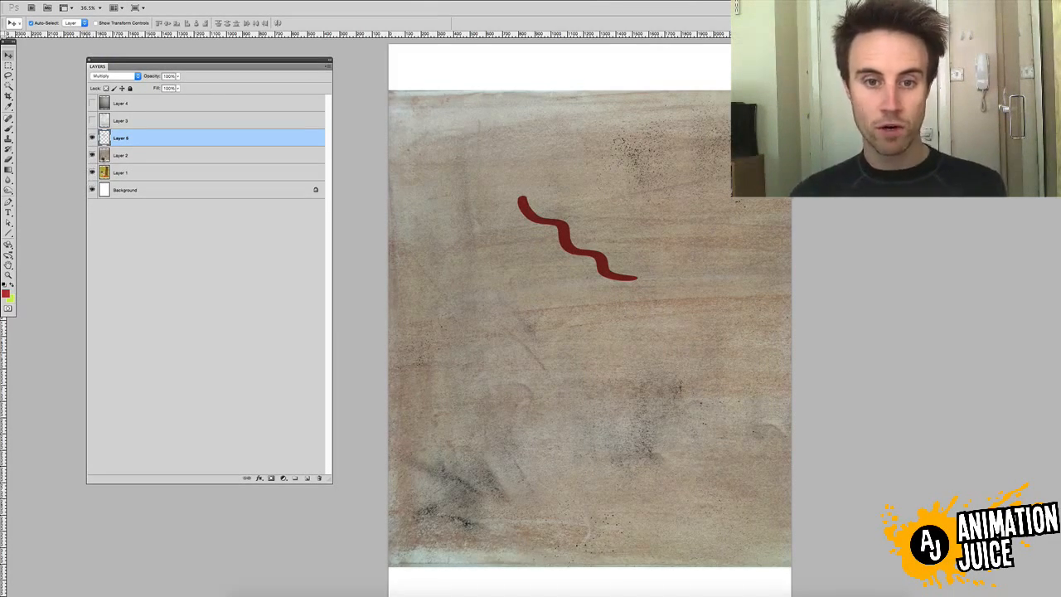
Hide the red stroke layer and toggle the wood texture layer off and on over the painting
{"action": "left_click", "coordinate": [92, 137]}
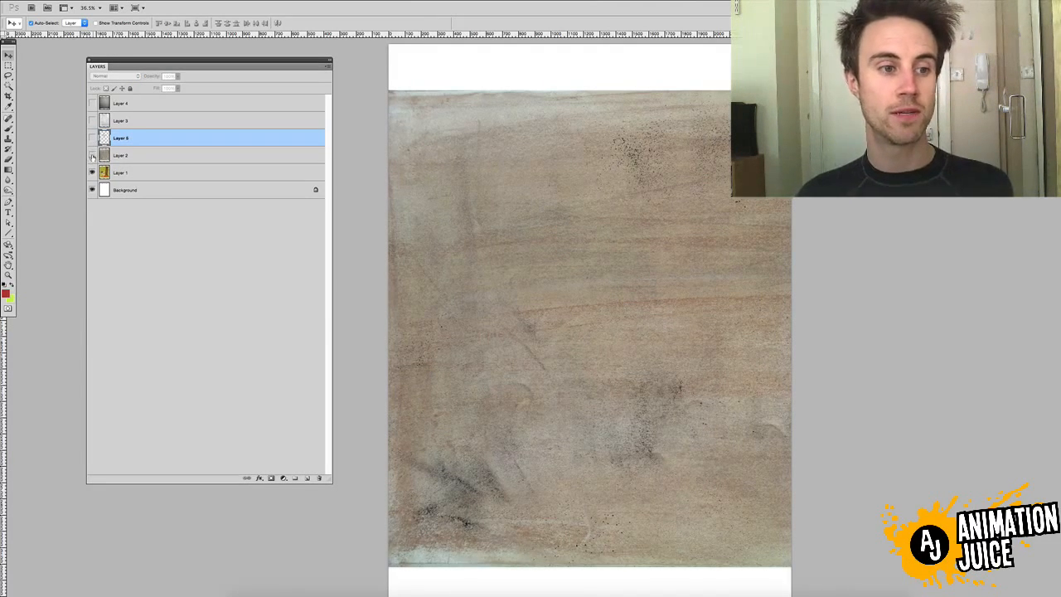
{"action": "left_click", "coordinate": [92, 155]}
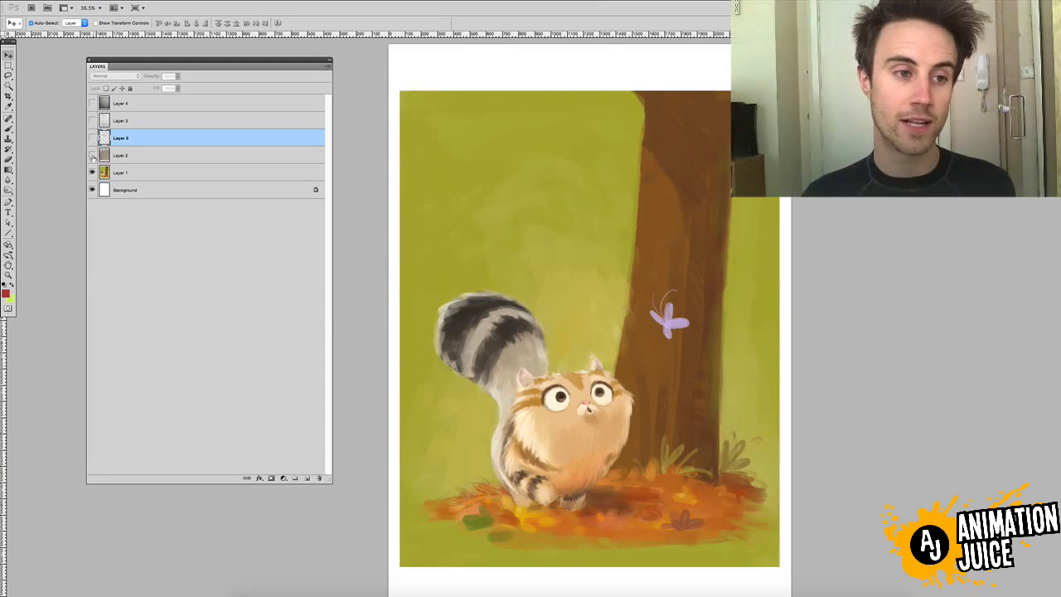
{"action": "left_click", "coordinate": [92, 155]}
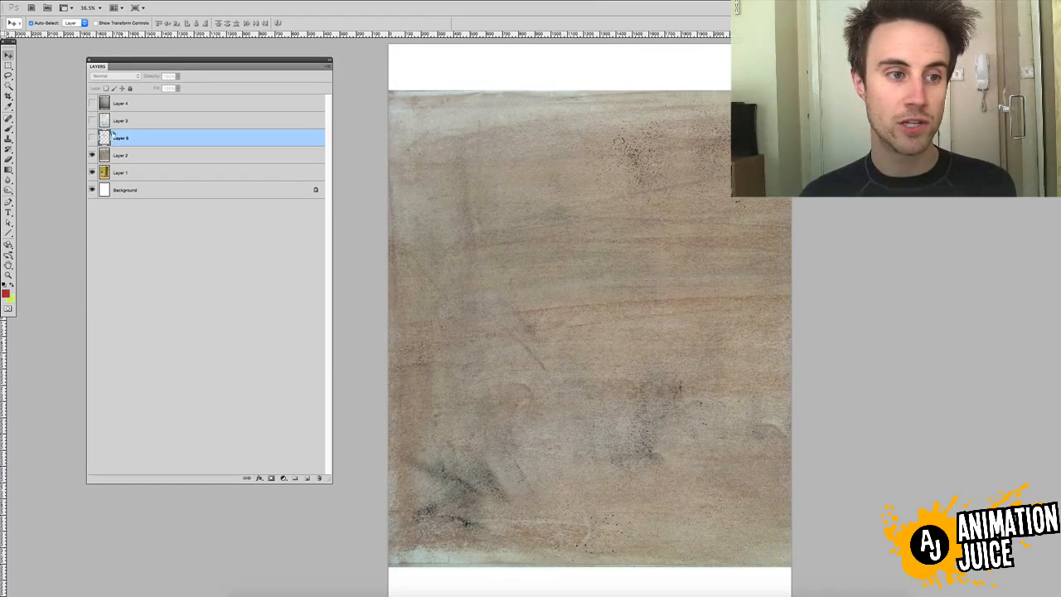
Select the wood texture layer, try the Color Burn and Linear Burn blend modes on it, and lower its opacity
{"action": "left_click", "coordinate": [116, 156]}
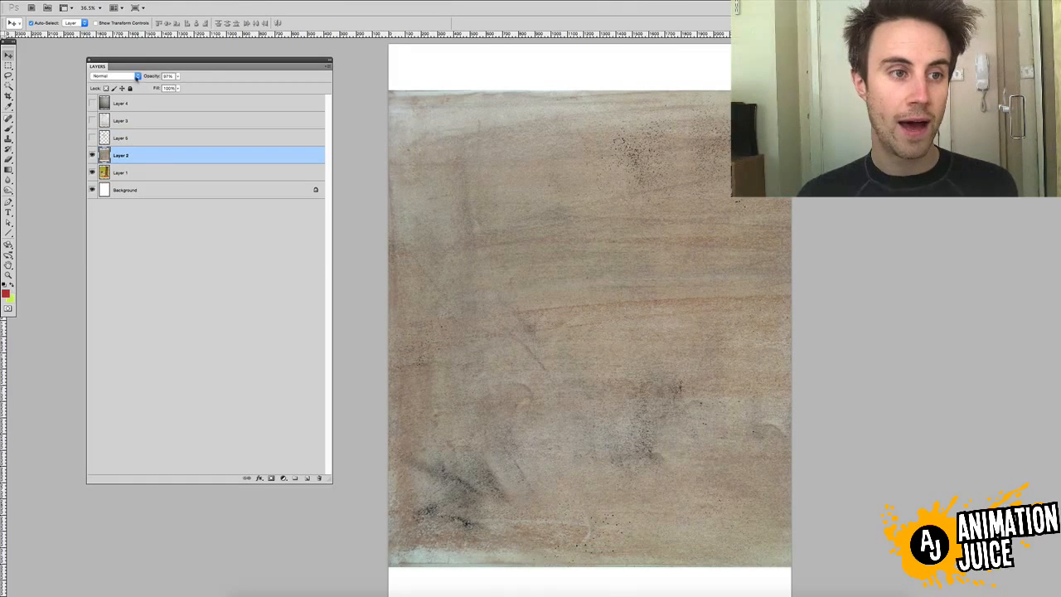
{"action": "left_click", "coordinate": [137, 77]}
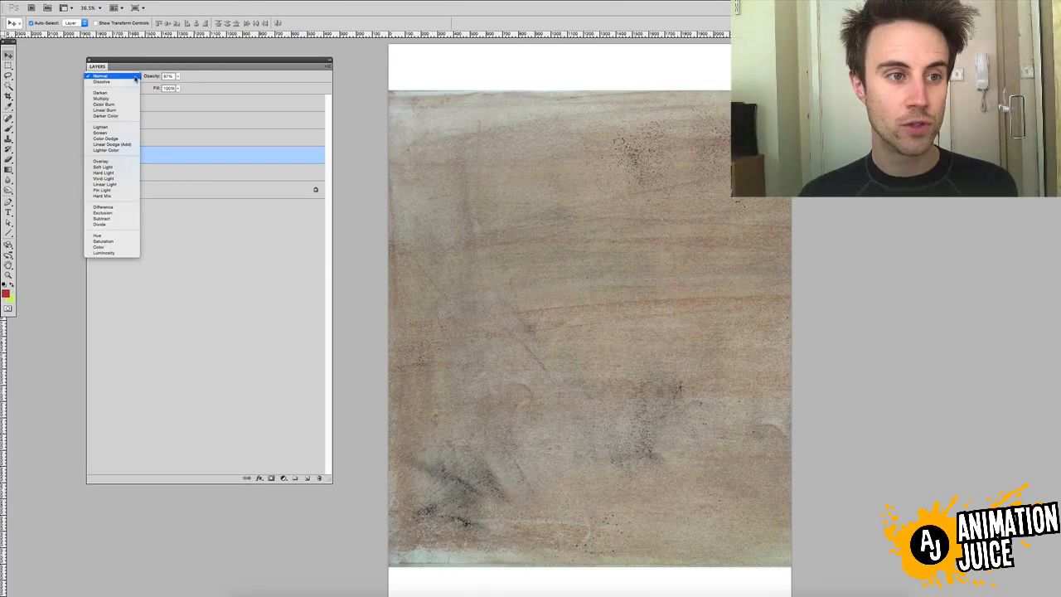
{"action": "left_click", "coordinate": [121, 103]}
{"action": "left_click", "coordinate": [137, 76]}
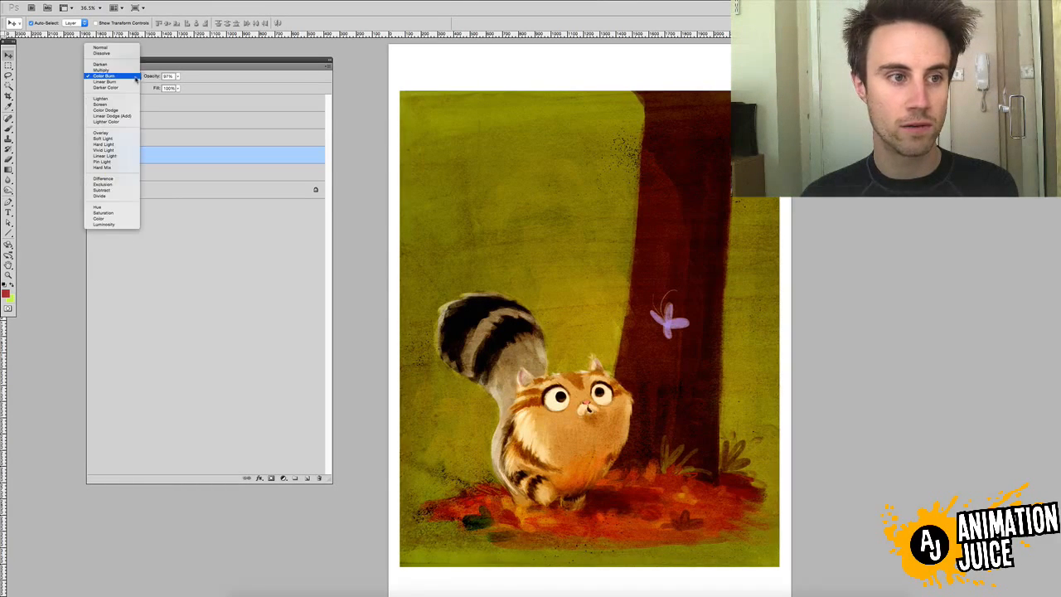
{"action": "left_click", "coordinate": [134, 83]}
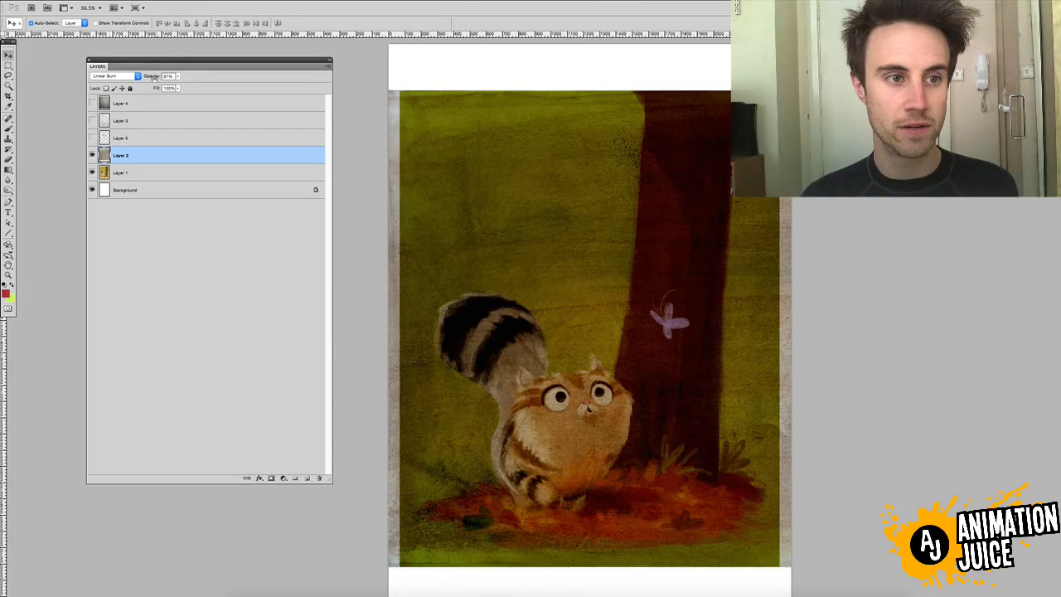
Switch the wood texture layer's blend mode to Darker Color and then to Lighten to compare their effects
{"action": "left_click", "coordinate": [137, 76]}
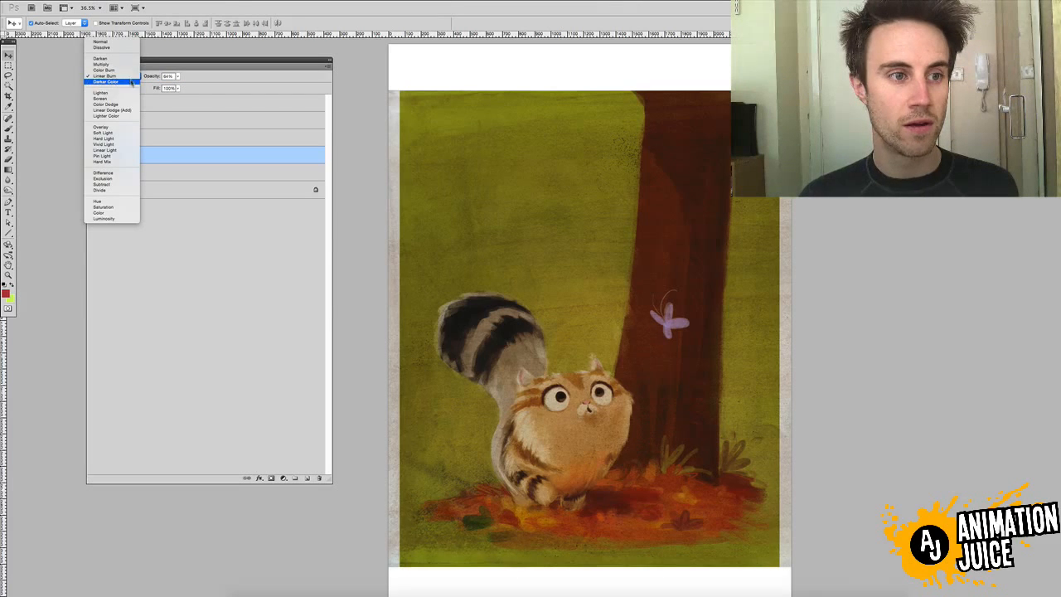
{"action": "left_click", "coordinate": [131, 82]}
{"action": "left_click", "coordinate": [137, 76]}
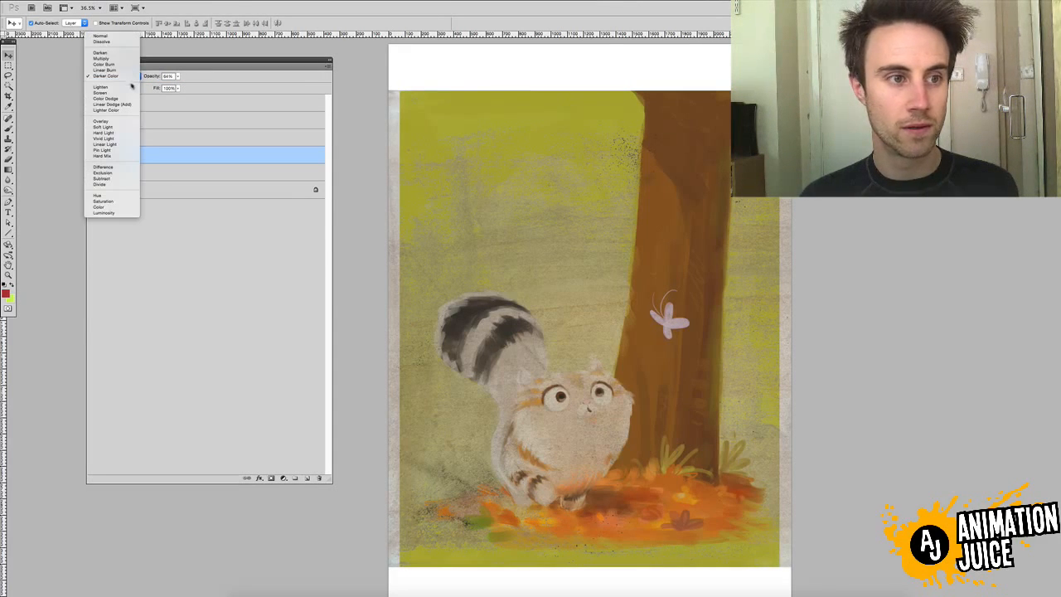
{"action": "left_click", "coordinate": [130, 82]}
Try the Screen and Color Dodge blend modes on the wood texture layer over the painting
{"action": "left_click", "coordinate": [138, 76]}
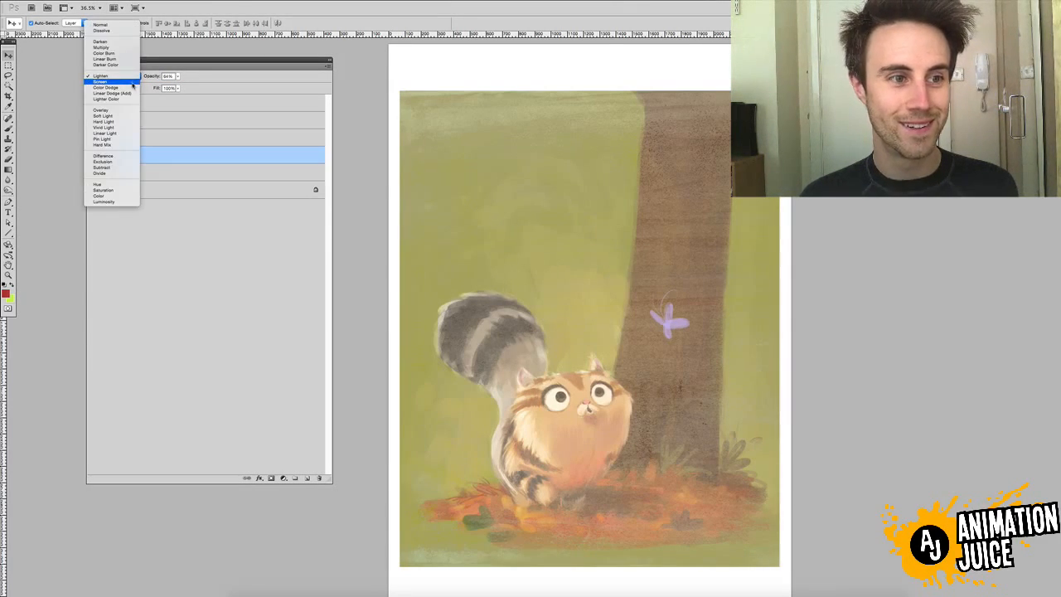
{"action": "left_click", "coordinate": [130, 81]}
{"action": "left_click", "coordinate": [135, 77]}
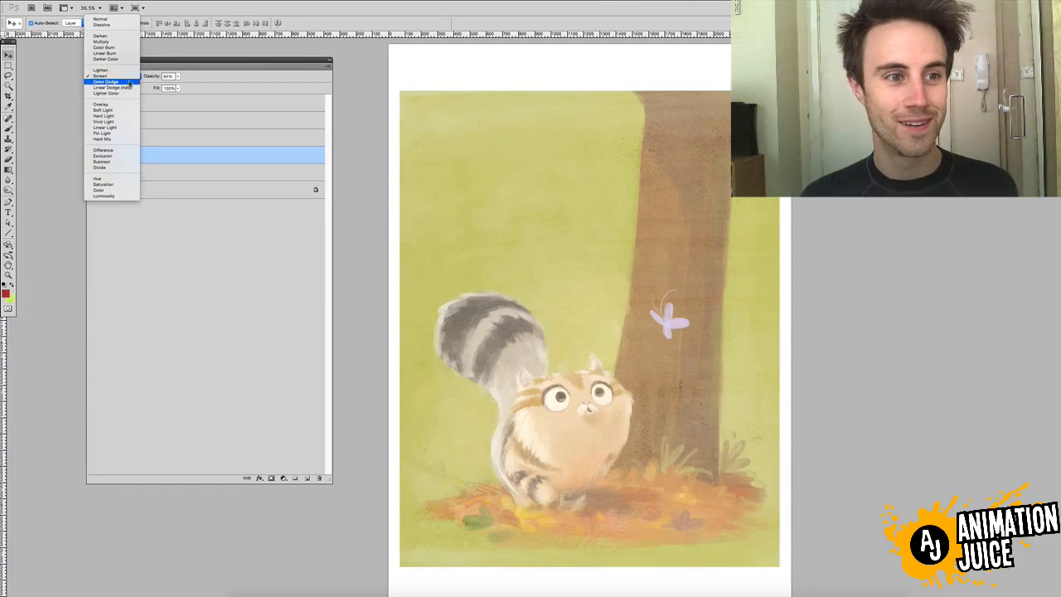
{"action": "left_click", "coordinate": [131, 81]}
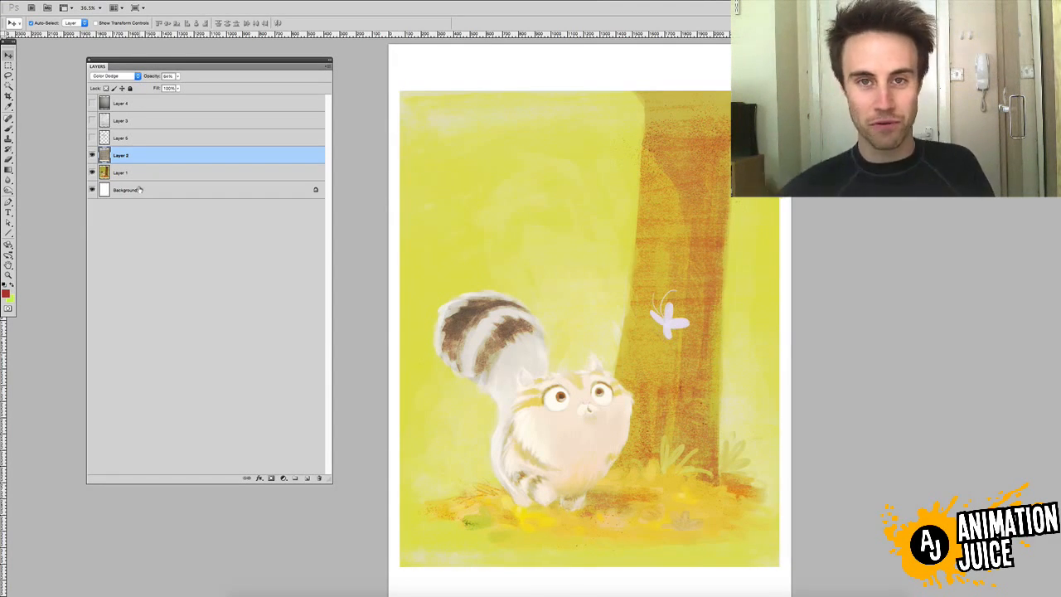
Return the wood texture layer to Color Burn, and advance it one mode to Linear Burn
{"action": "left_click", "coordinate": [136, 78]}
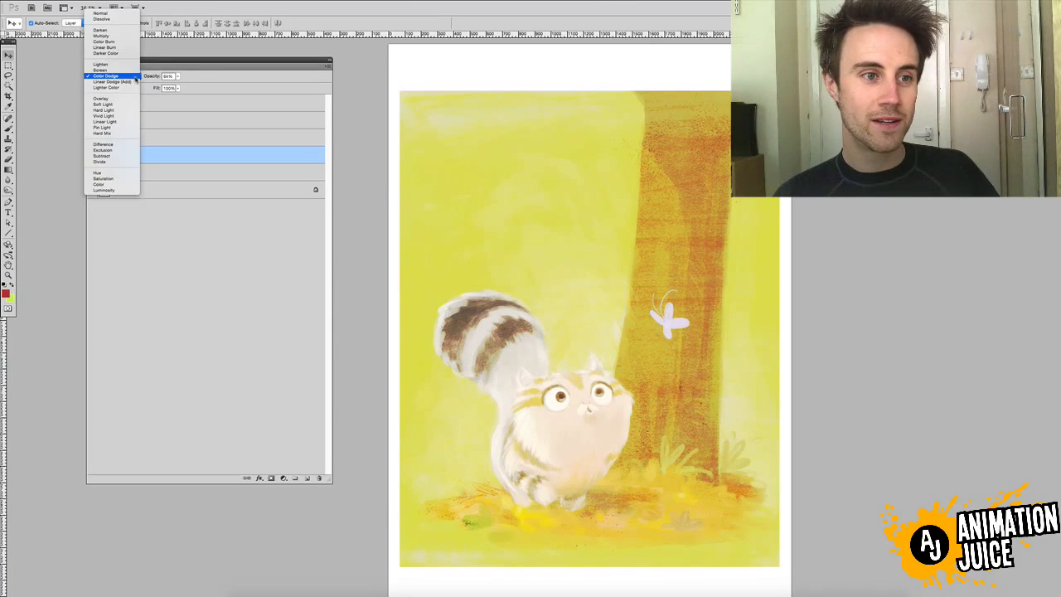
{"action": "left_click", "coordinate": [154, 156]}
{"action": "left_click", "coordinate": [136, 77]}
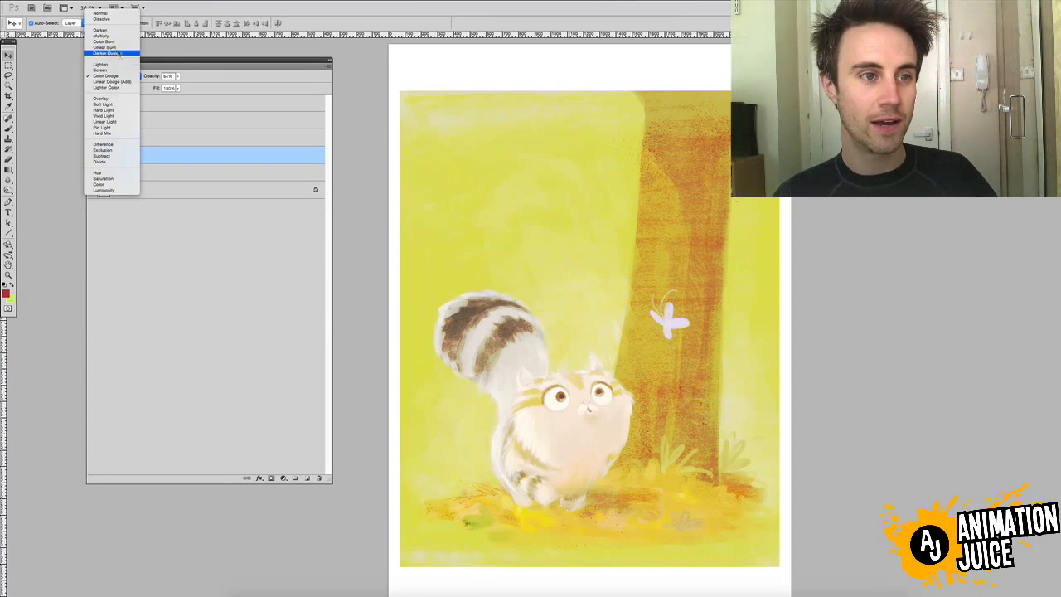
{"action": "left_click", "coordinate": [105, 41]}
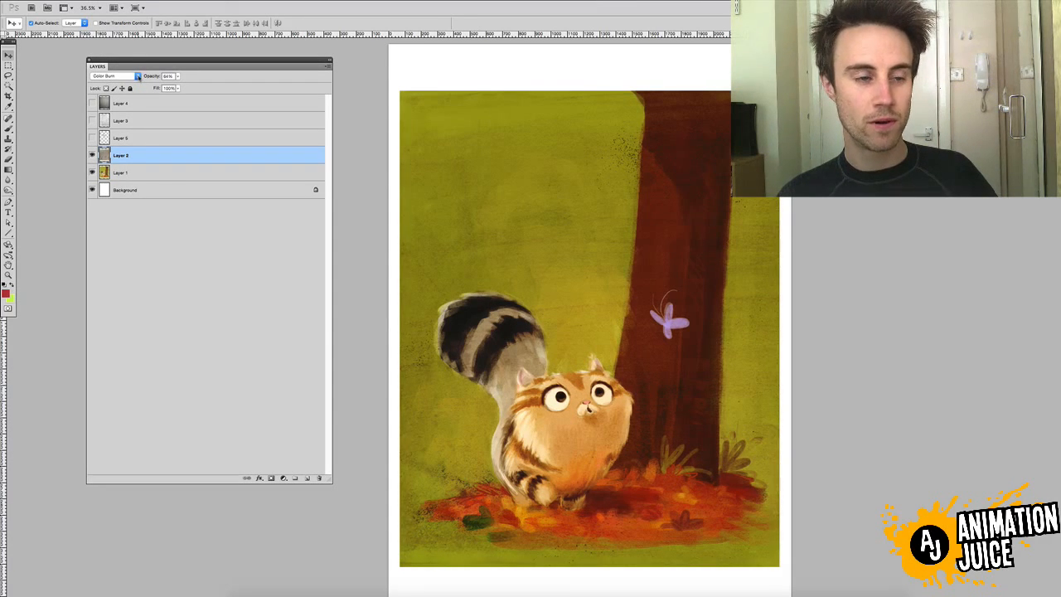
{"action": "left_click", "coordinate": [137, 76]}
{"action": "left_click", "coordinate": [136, 76]}
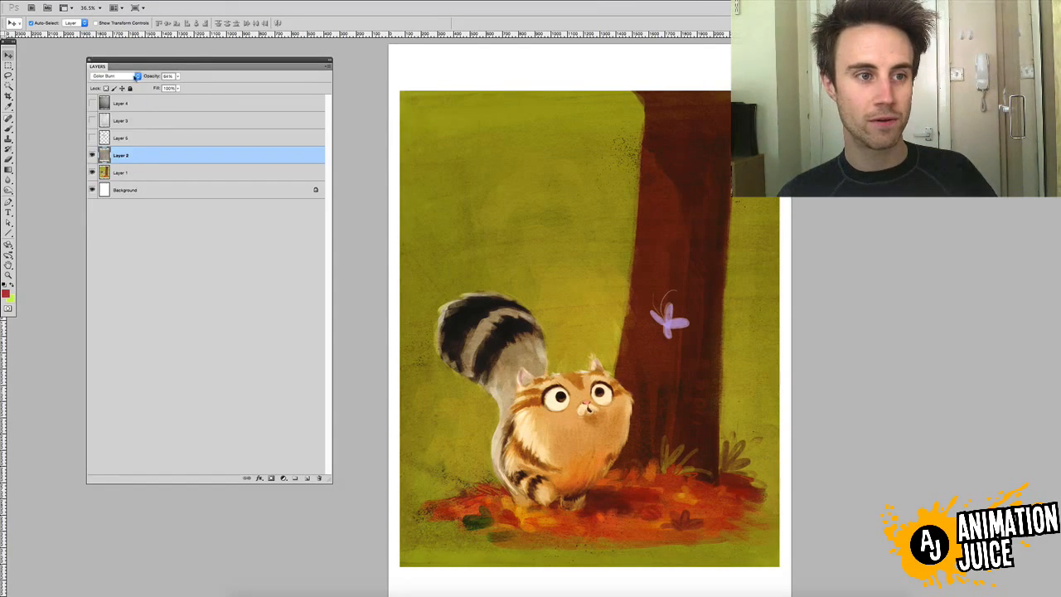
{"action": "left_click", "coordinate": [137, 76]}
{"action": "left_click", "coordinate": [124, 84]}
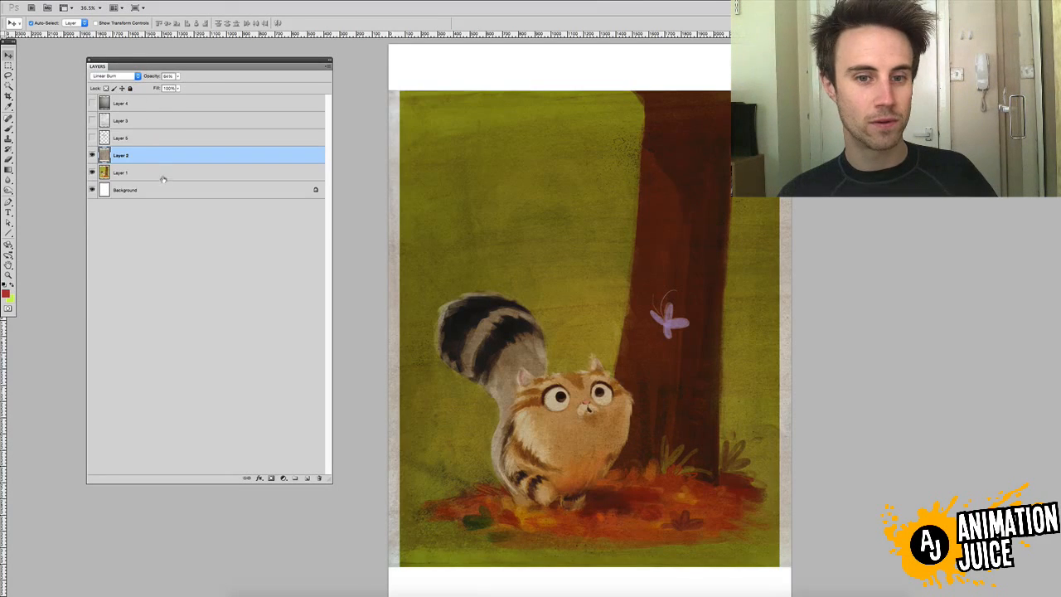
Continue down the blend mode list on the wood texture layer, applying Darker Color and then Lighten
{"action": "left_click", "coordinate": [135, 80]}
{"action": "left_click", "coordinate": [135, 81]}
{"action": "left_click", "coordinate": [136, 77]}
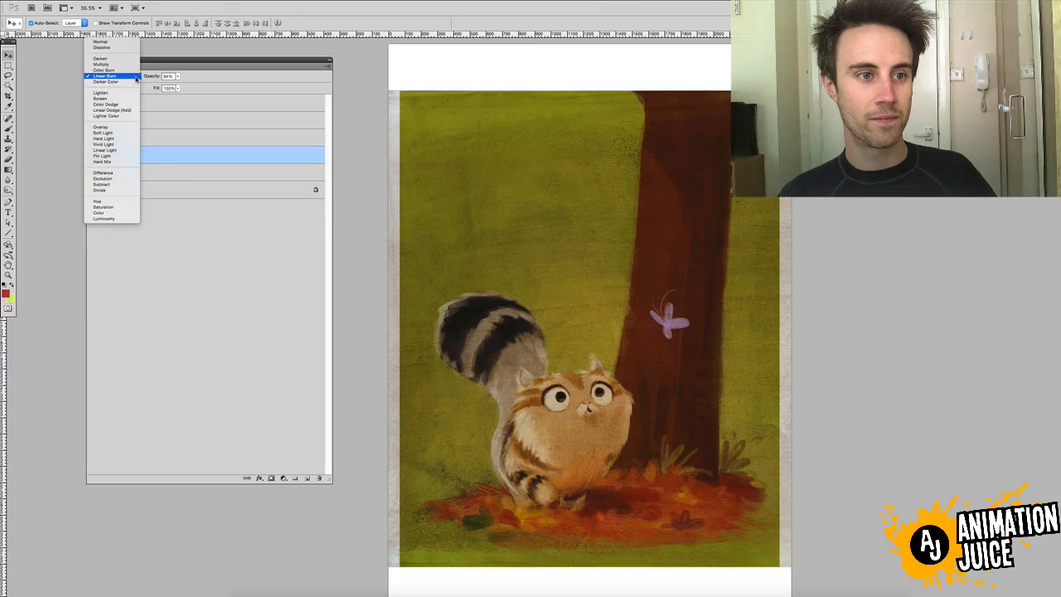
{"action": "left_click", "coordinate": [135, 82]}
{"action": "left_click", "coordinate": [136, 76]}
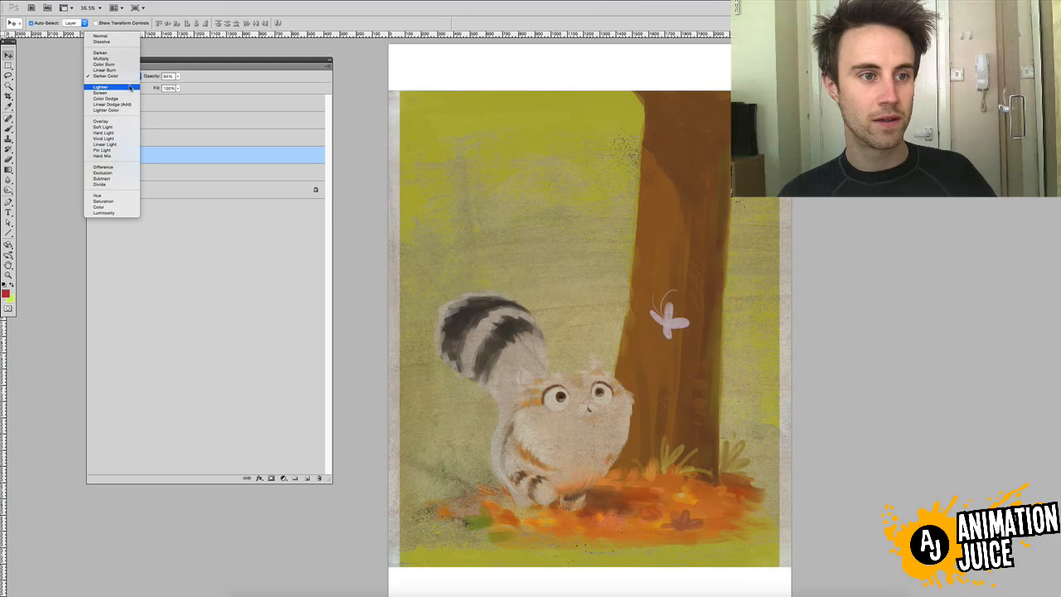
{"action": "left_click", "coordinate": [124, 86]}
{"action": "left_click_drag", "start_coordinate": [157, 60], "coordinate": [156, 61]}
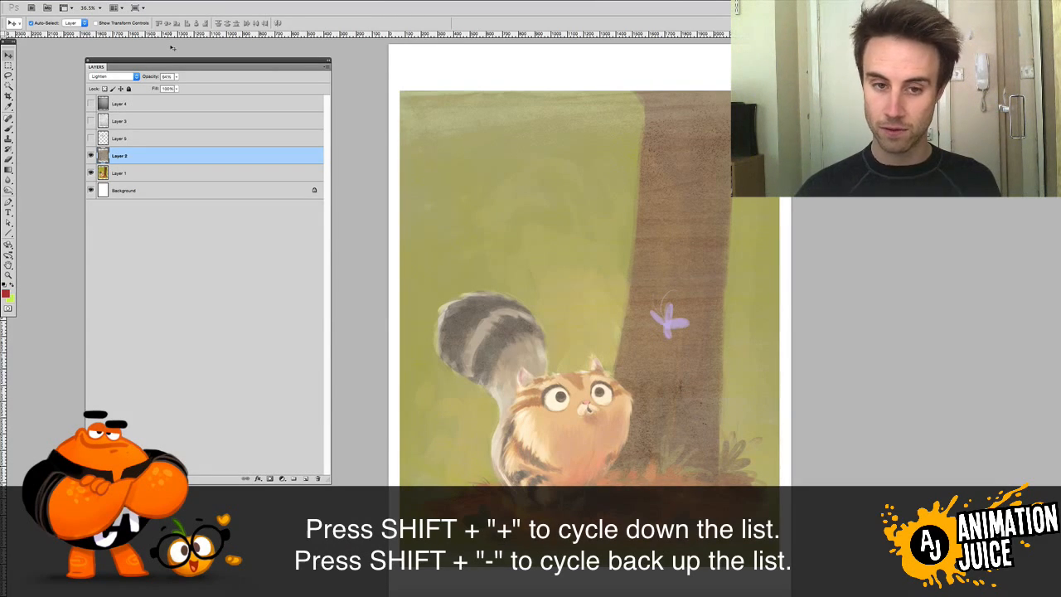
Cycle the wood texture layer forward from Lighten through Color Dodge, Hard Mix and Hue until it wraps around to Normal
{"action": "key", "text": "shift+plus"}
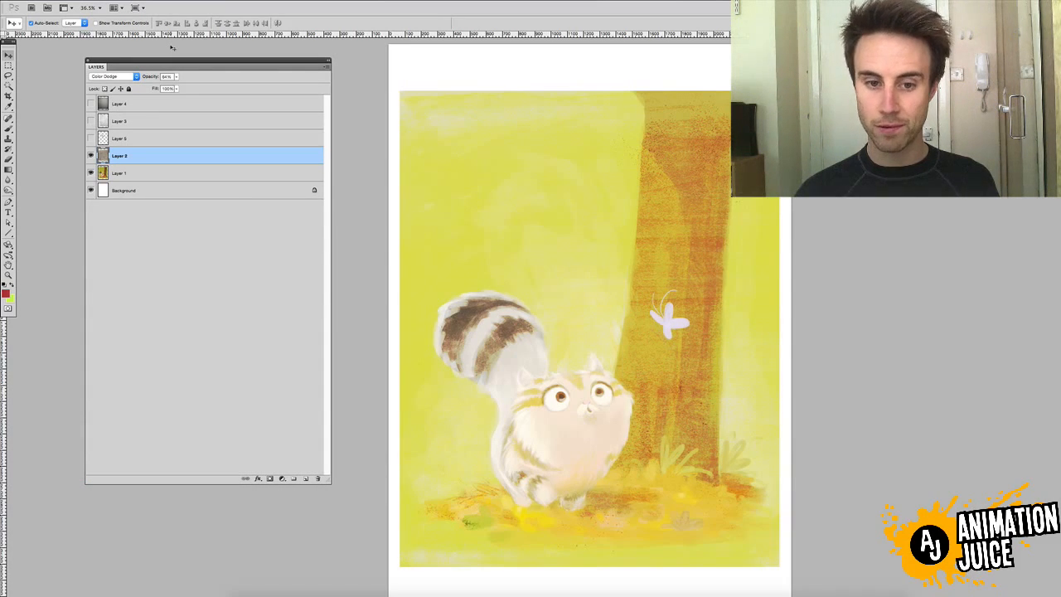
{"action": "key", "text": "shift+plus"}
{"action": "key", "text": "shift+plus"}
{"action": "key", "text": "shift+plus"}
{"action": "key", "text": "shift+plus"}
{"action": "key", "text": "shift+plus"}
{"action": "key", "text": "shift+plus"}
{"action": "key", "text": "shift+plus"}
{"action": "key", "text": "shift+plus"}
{"action": "key", "text": "shift+plus"}
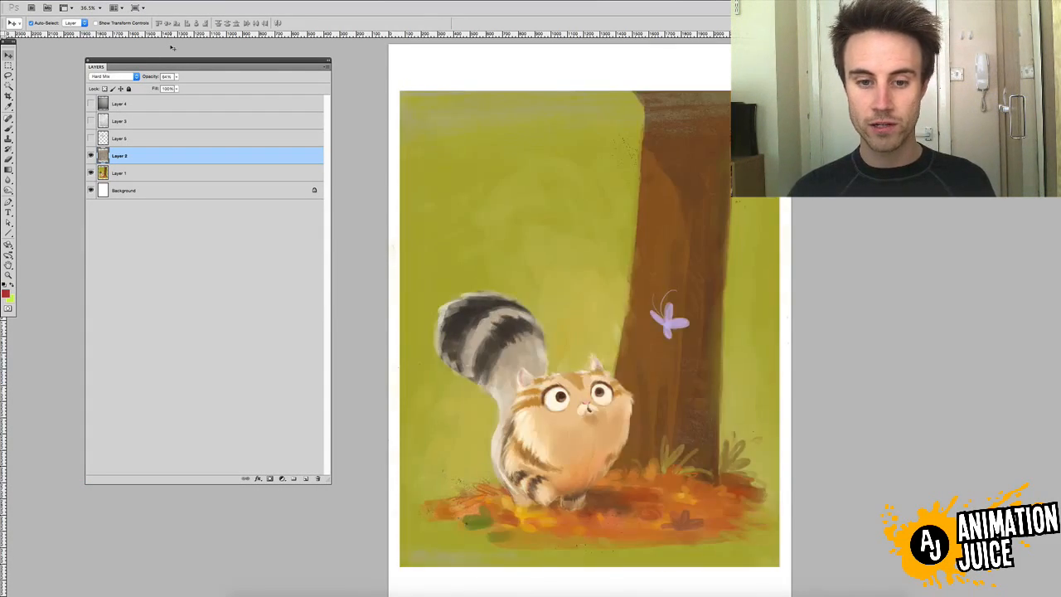
{"action": "key", "text": "shift+plus"}
{"action": "key", "text": "shift+plus"}
{"action": "key", "text": "shift+plus"}
{"action": "key", "text": "shift+plus"}
{"action": "key", "text": "shift+plus"}
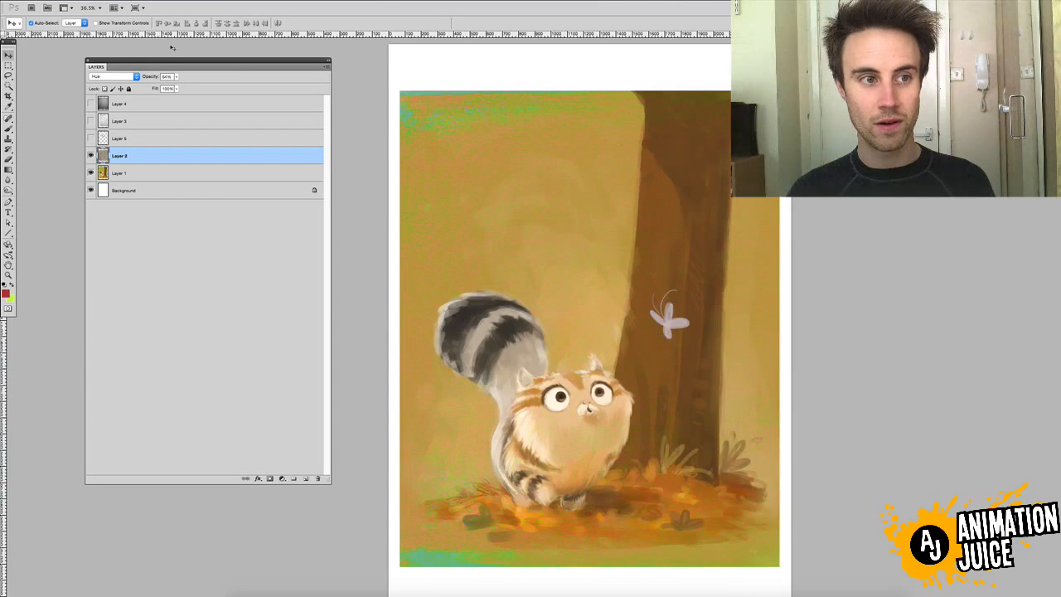
{"action": "key", "text": "shift+plus"}
{"action": "key", "text": "shift+plus"}
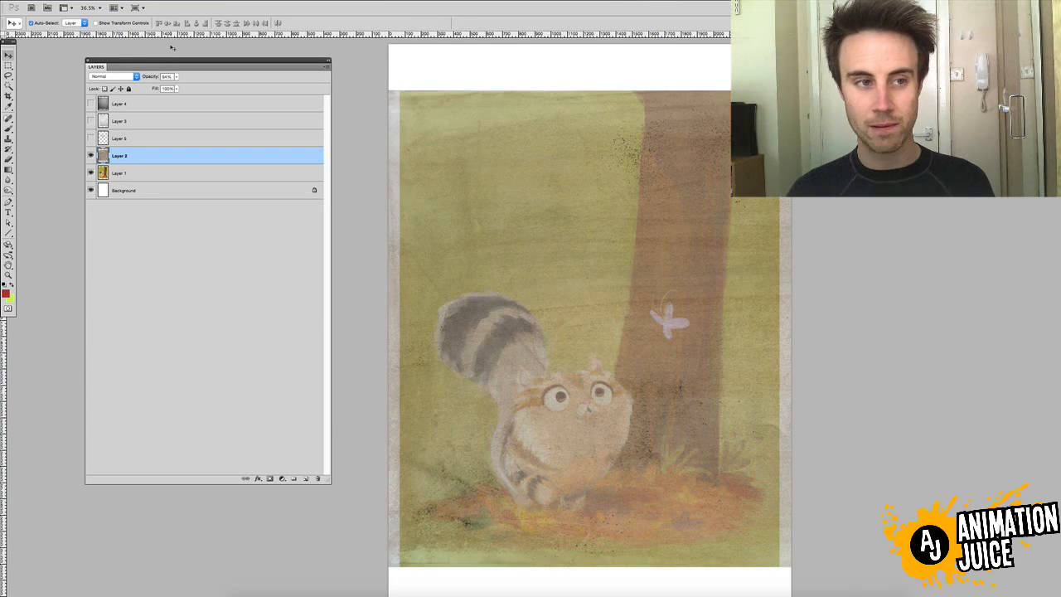
Cycle the wood texture layer through the whole blend mode list, from Dissolve through Overlay, Difference and Luminosity back to Normal
{"action": "key", "text": "shift+plus"}
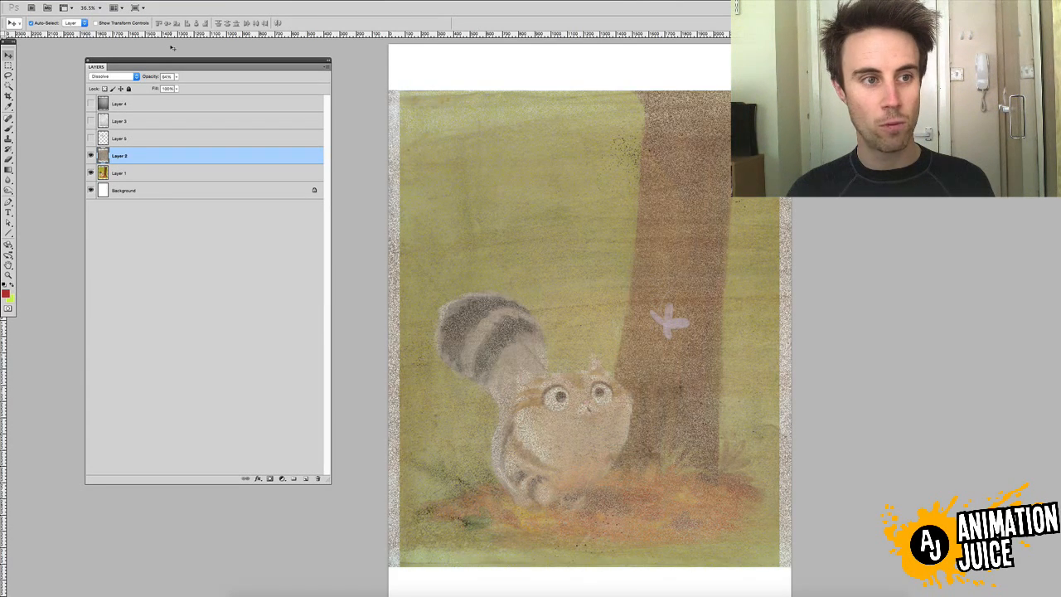
{"action": "key", "text": "shift+plus"}
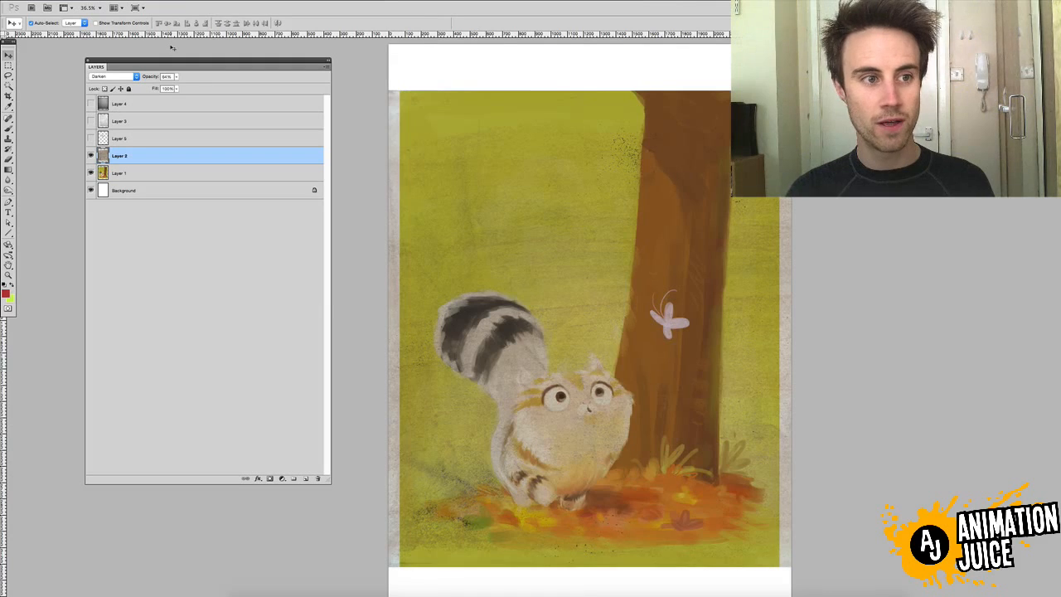
{"action": "key", "text": "shift+plus"}
{"action": "key", "text": "shift+plus"}
{"action": "key", "text": "shift+plus"}
{"action": "key", "text": "shift+plus"}
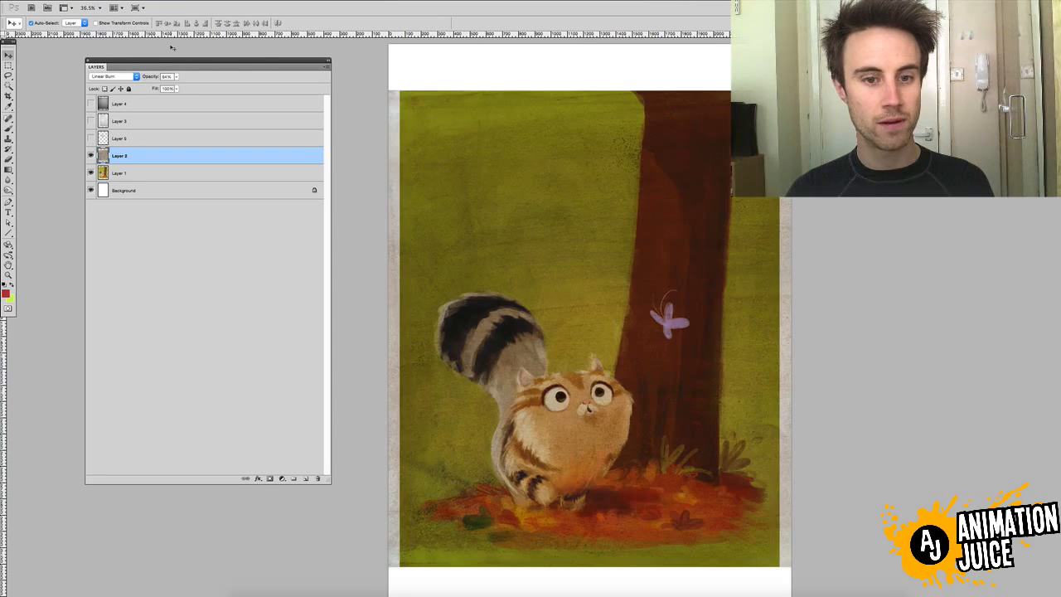
{"action": "key", "text": "shift+plus"}
{"action": "key", "text": "shift+plus"}
{"action": "key", "text": "shift+plus"}
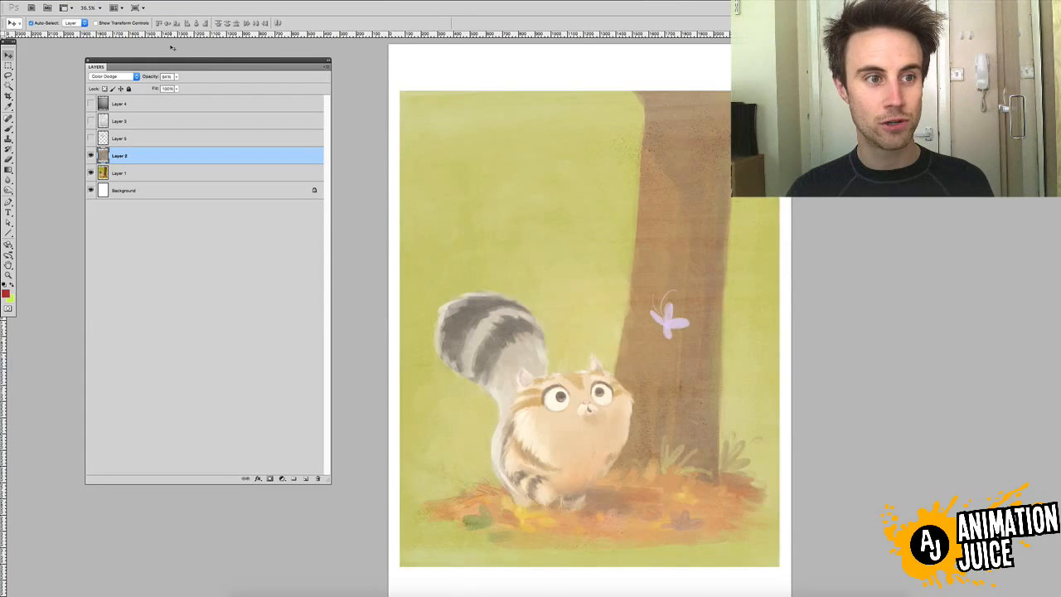
{"action": "key", "text": "shift+plus"}
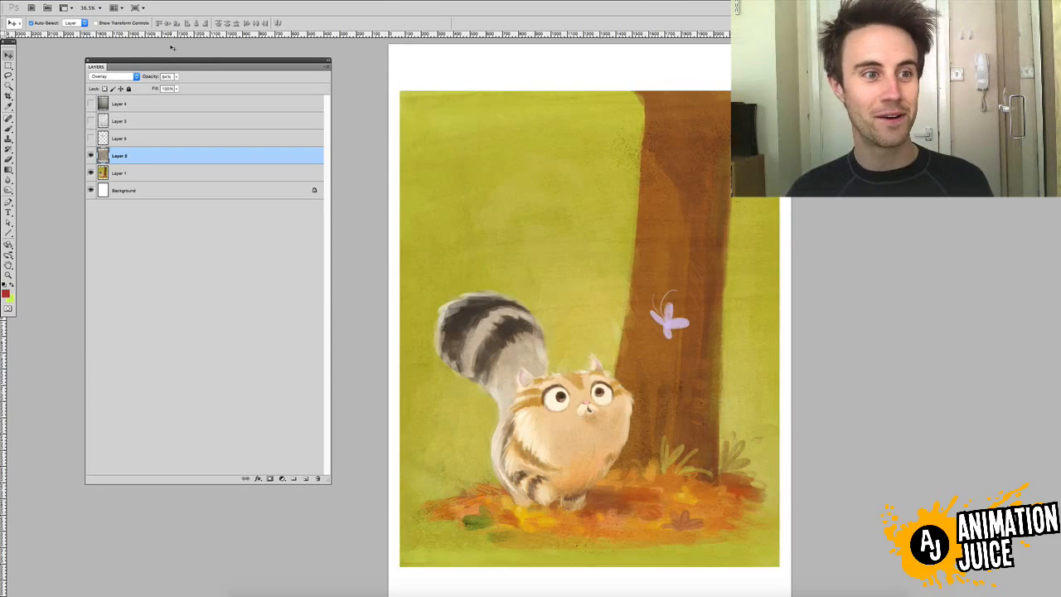
{"action": "key", "text": "shift+plus"}
{"action": "key", "text": "shift+plus"}
{"action": "key", "text": "shift+plus"}
{"action": "key", "text": "shift+plus"}
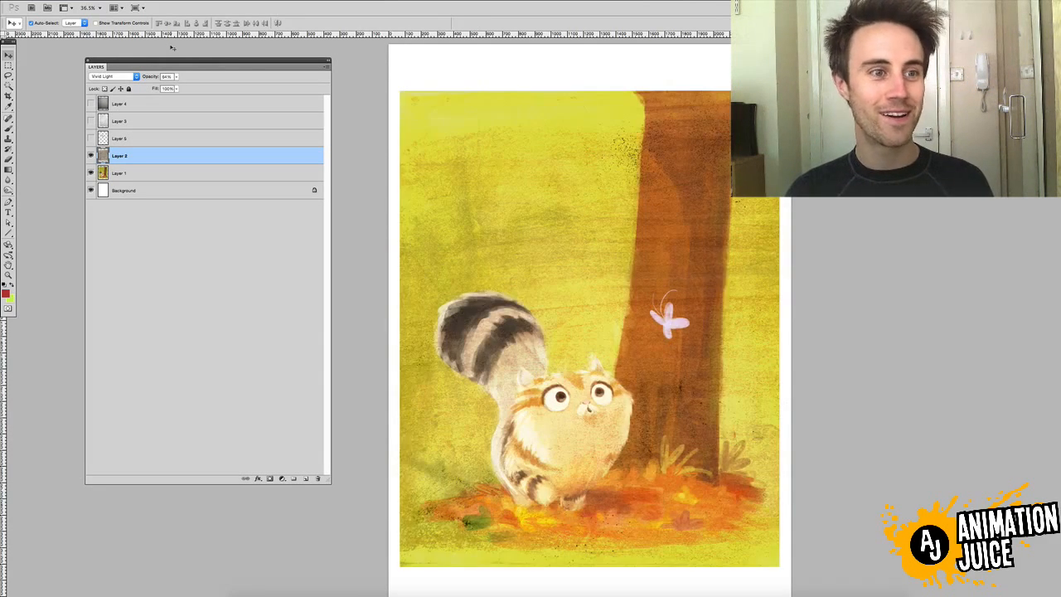
{"action": "key", "text": "shift+plus"}
{"action": "key", "text": "shift+plus"}
{"action": "key", "text": "shift+plus"}
{"action": "key", "text": "shift+plus"}
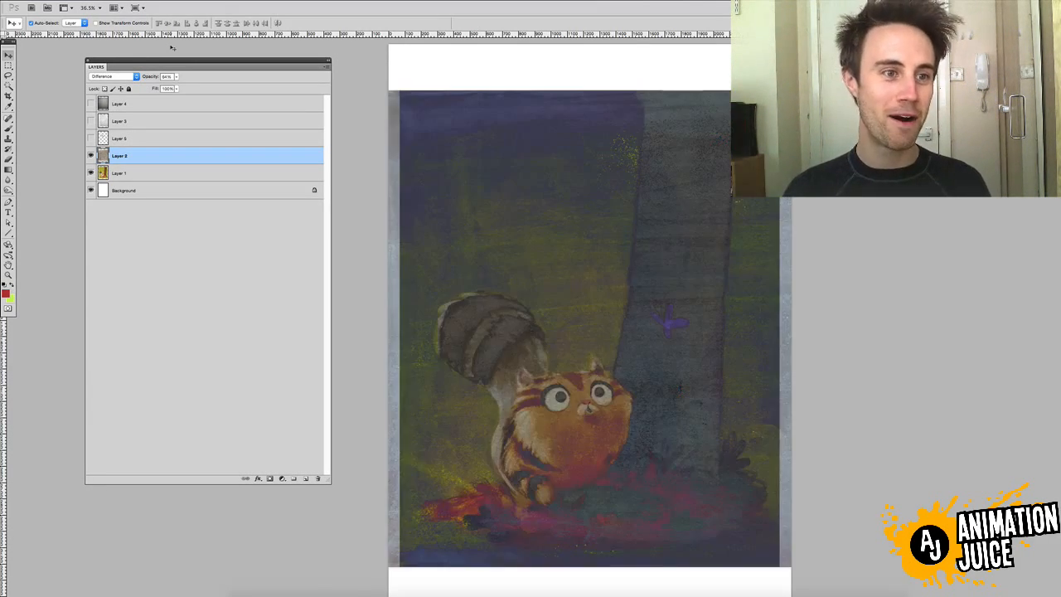
{"action": "key", "text": "shift+plus"}
{"action": "key", "text": "shift+plus"}
{"action": "key", "text": "shift+plus"}
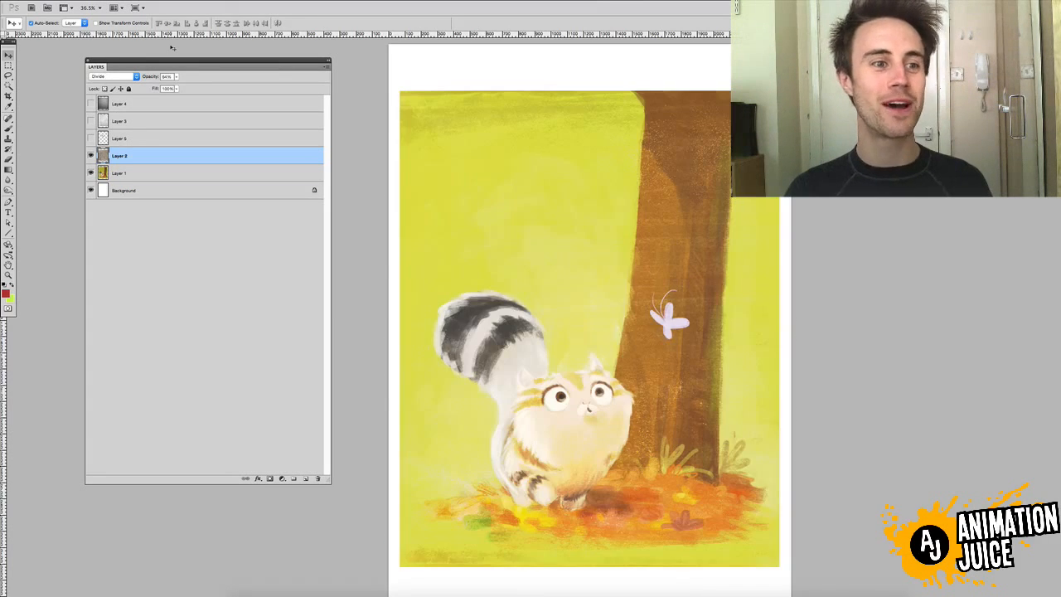
{"action": "key", "text": "shift+plus"}
{"action": "key", "text": "shift+plus"}
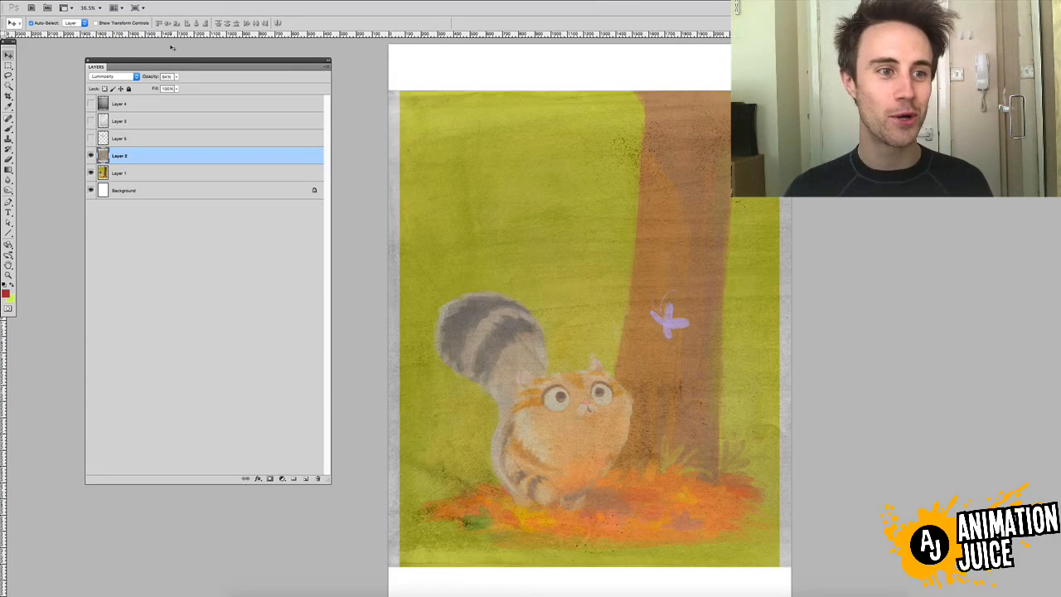
{"action": "key", "text": "shift+plus"}
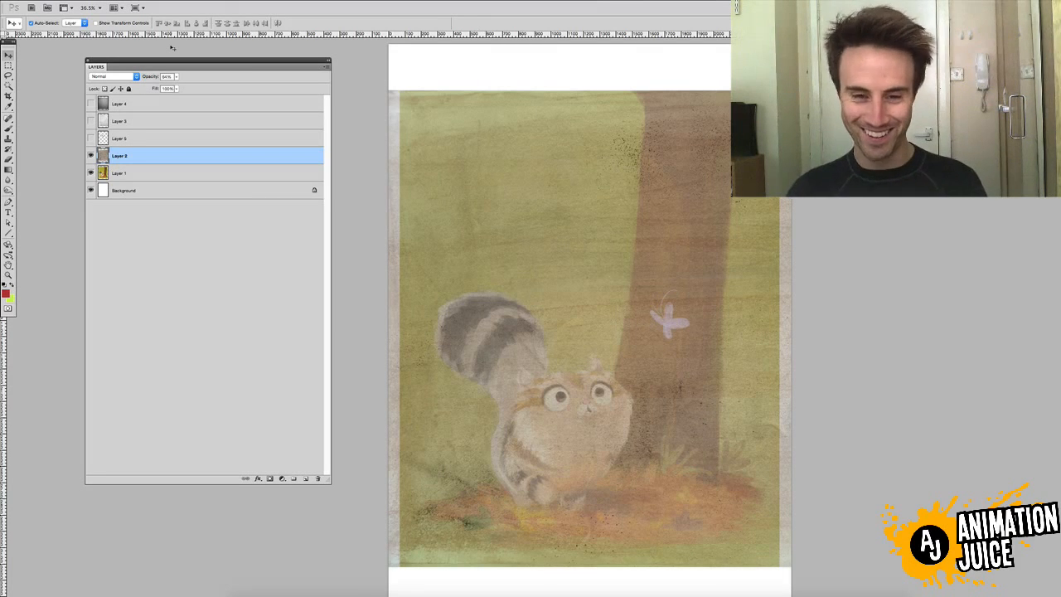
Cycle quickly forward through the wood texture layer's blend modes again to Darken
{"action": "key", "text": "shift+plus"}
{"action": "key", "text": "shift+plus"}
{"action": "key", "text": "shift+plus"}
{"action": "key", "text": "shift+plus"}
{"action": "key", "text": "shift+plus"}
{"action": "key", "text": "shift+plus"}
{"action": "key", "text": "shift+plus"}
{"action": "key", "text": "shift+plus"}
{"action": "key", "text": "shift+plus"}
{"action": "key", "text": "shift+plus"}
{"action": "key", "text": "shift+plus"}
{"action": "key", "text": "shift+plus"}
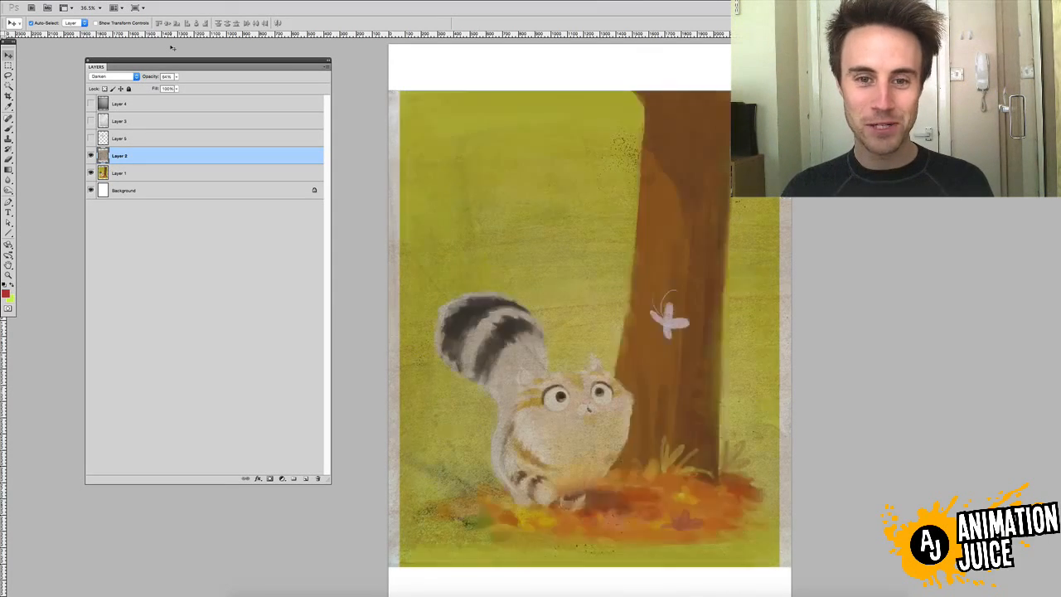
Step backward through the wood texture layer's blend modes to Darker Color, and step forward to Lighten
{"action": "key", "text": "shift+minus"}
{"action": "key", "text": "shift+minus"}
{"action": "key", "text": "shift+minus"}
{"action": "key", "text": "shift+minus"}
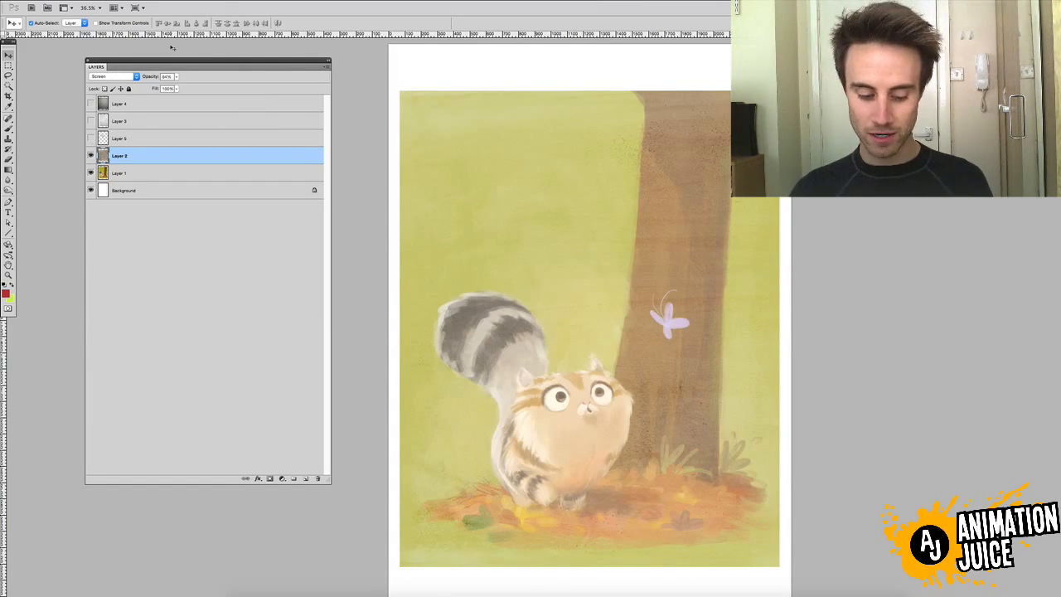
{"action": "key", "text": "shift+minus"}
{"action": "key", "text": "shift+minus"}
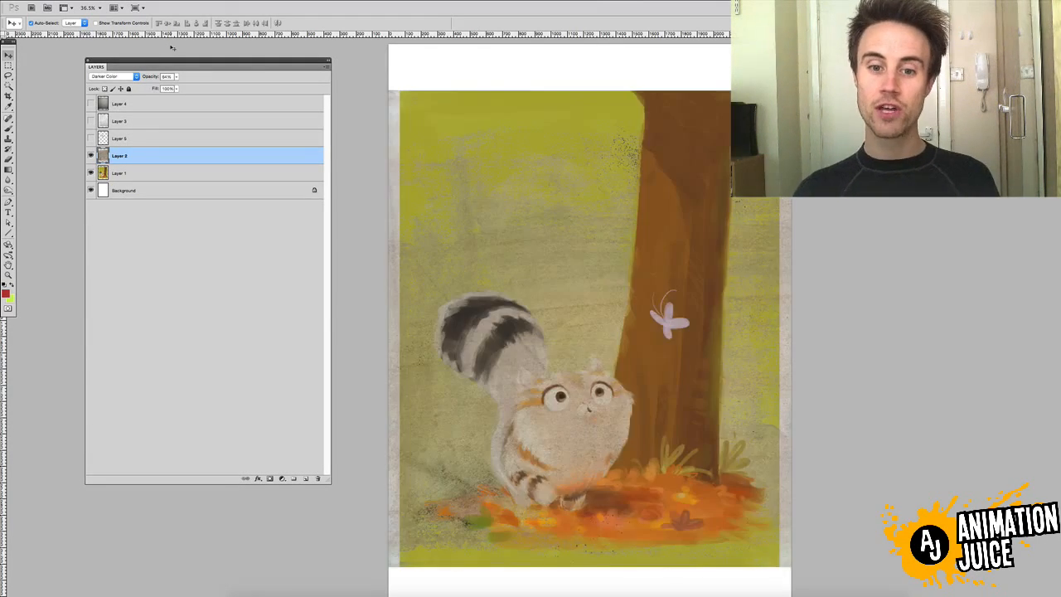
{"action": "key", "text": "shift+plus"}
{"action": "key", "text": "shift+plus"}
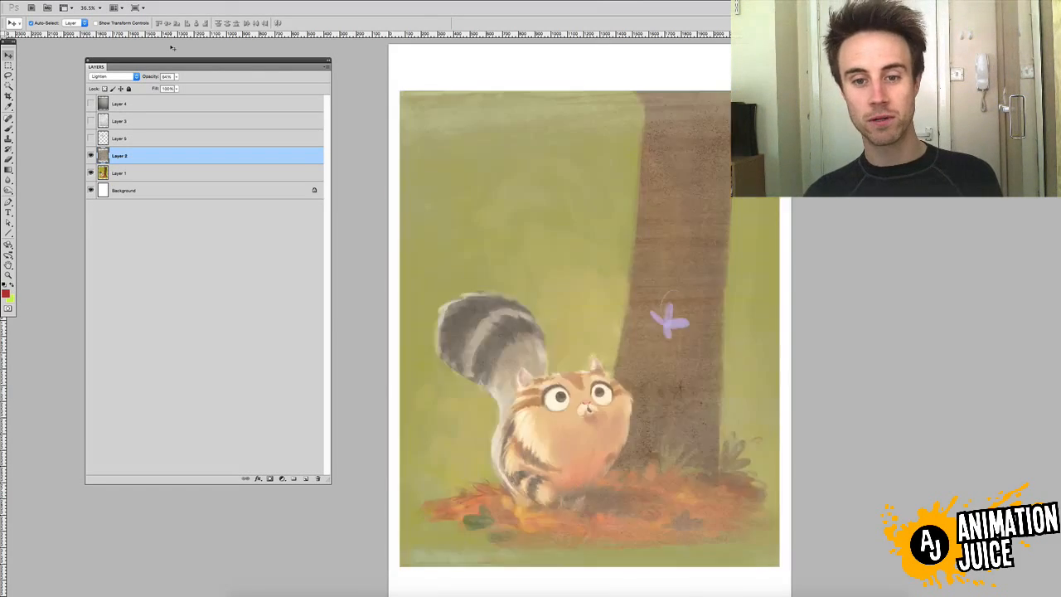
Step back and forth through the wood texture layer's blend modes and stop on Color Burn
{"action": "key", "text": "shift+minus"}
{"action": "key", "text": "shift+minus"}
{"action": "key", "text": "shift+minus"}
{"action": "key", "text": "shift+plus"}
{"action": "key", "text": "shift+plus"}
{"action": "key", "text": "shift+minus"}
{"action": "key", "text": "shift+minus"}
{"action": "key", "text": "shift+minus"}
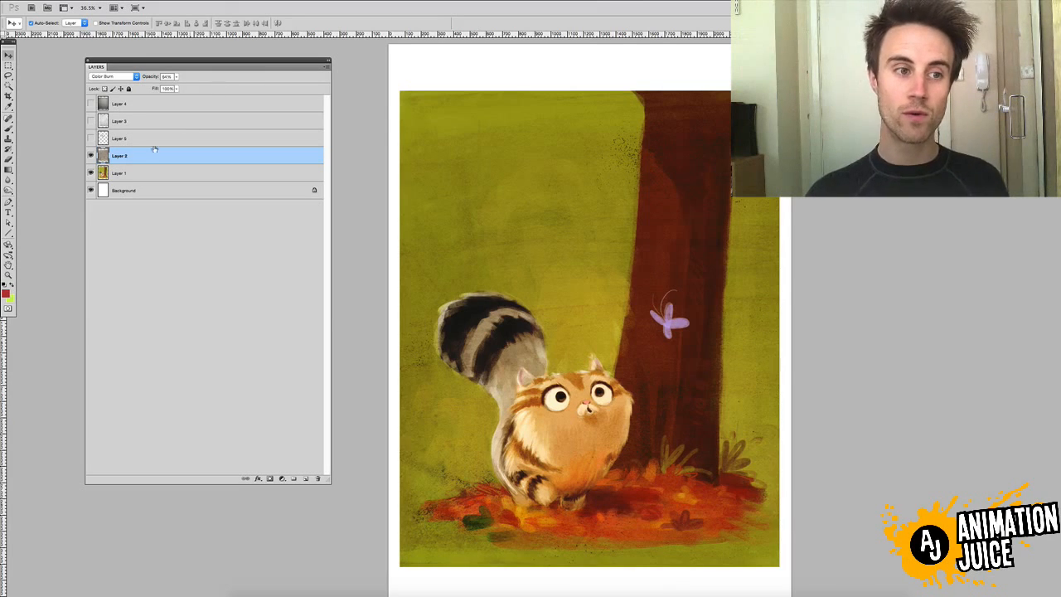
Compare the illustration with the wood texture layer hidden and shown, and set that layer's blend mode to Soft Light
{"action": "left_click", "coordinate": [92, 156]}
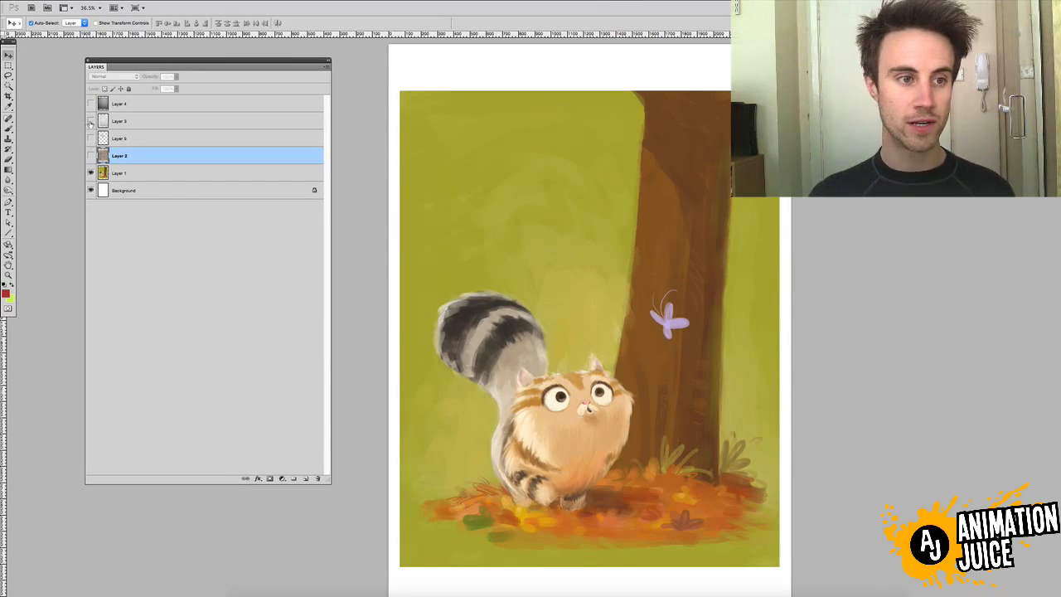
{"action": "left_click", "coordinate": [92, 156]}
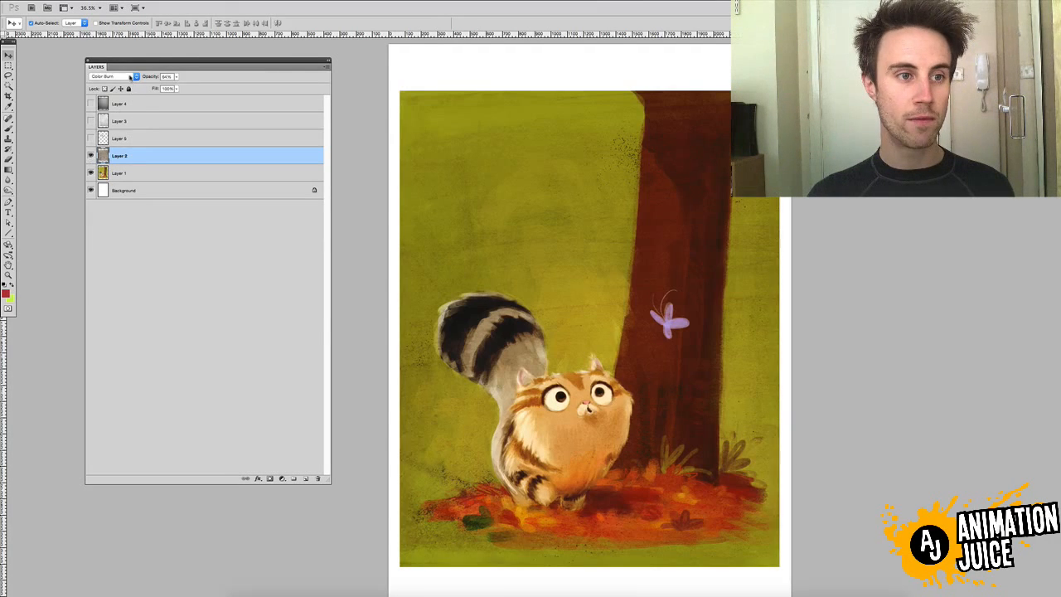
{"action": "left_click", "coordinate": [129, 76]}
{"action": "left_click", "coordinate": [120, 139]}
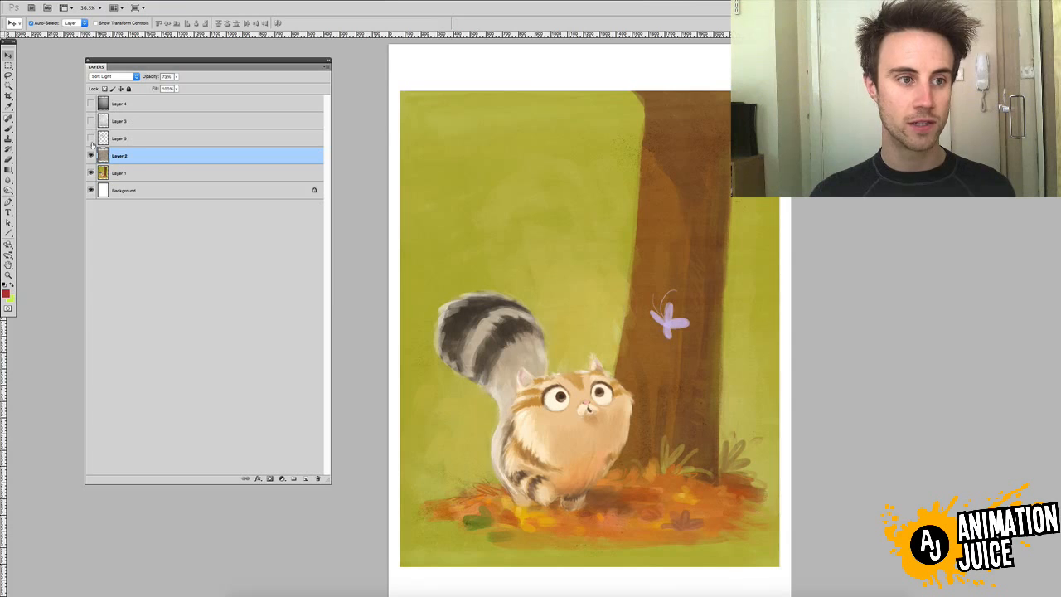
Hide the wood texture layer, show the paper texture on Layer 3 instead, and make Layer 3 the active layer
{"action": "left_click", "coordinate": [91, 156]}
{"action": "left_click", "coordinate": [91, 122]}
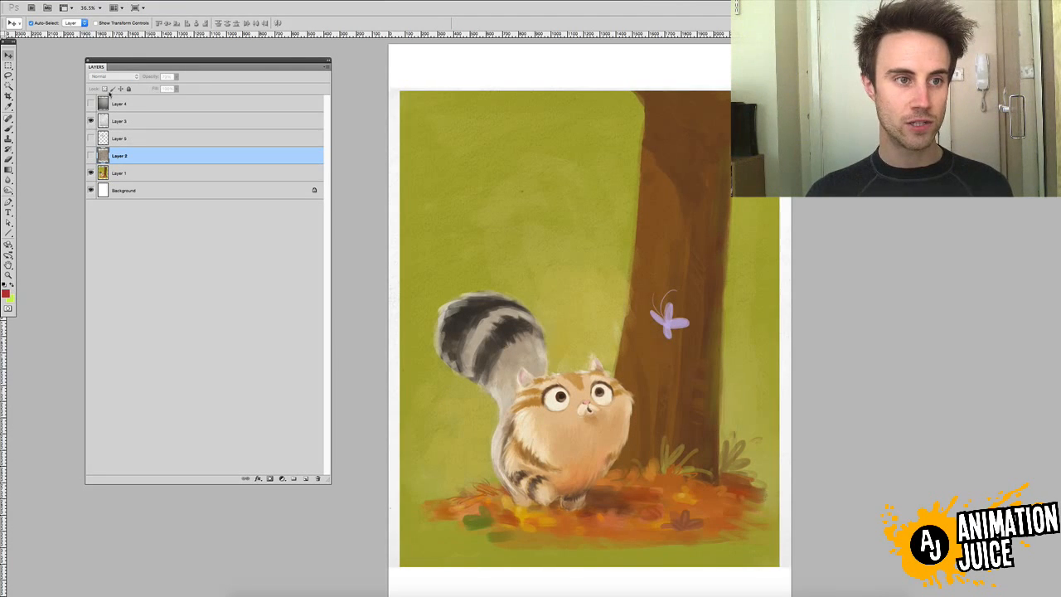
{"action": "left_click", "coordinate": [120, 122]}
Set the paper texture layer's blend mode to Normal and raise its opacity to 100%
{"action": "left_click", "coordinate": [137, 76]}
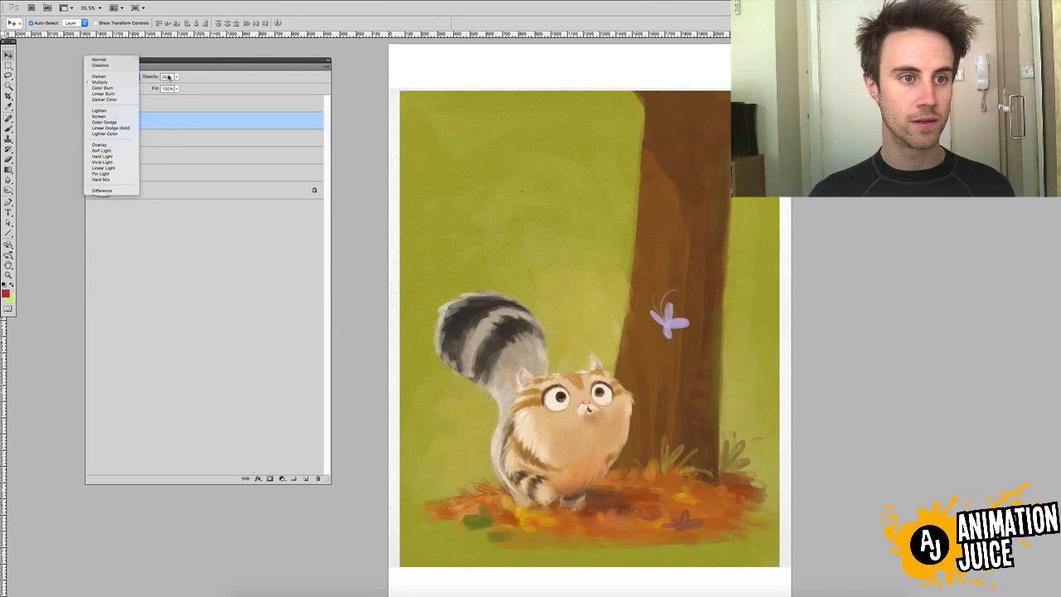
{"action": "left_click", "coordinate": [99, 56]}
{"action": "left_click_drag", "start_coordinate": [151, 76], "coordinate": [397, 65]}
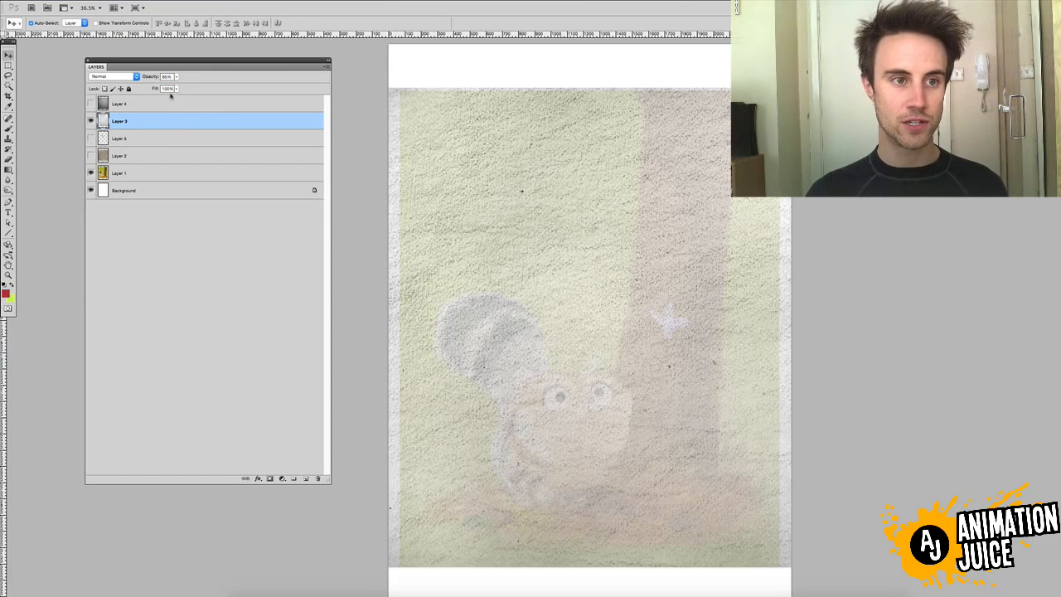
{"action": "left_click_drag", "start_coordinate": [151, 76], "coordinate": [236, 72]}
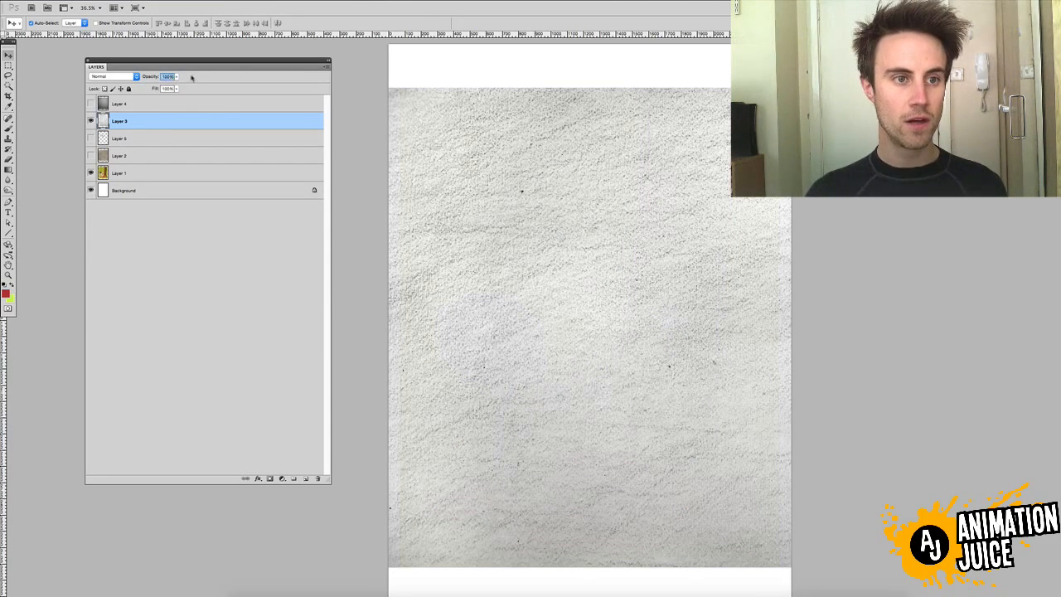
Switch the paper texture layer to the Soft Light blend mode at 97% opacity
{"action": "left_click", "coordinate": [131, 77]}
{"action": "left_click", "coordinate": [124, 168]}
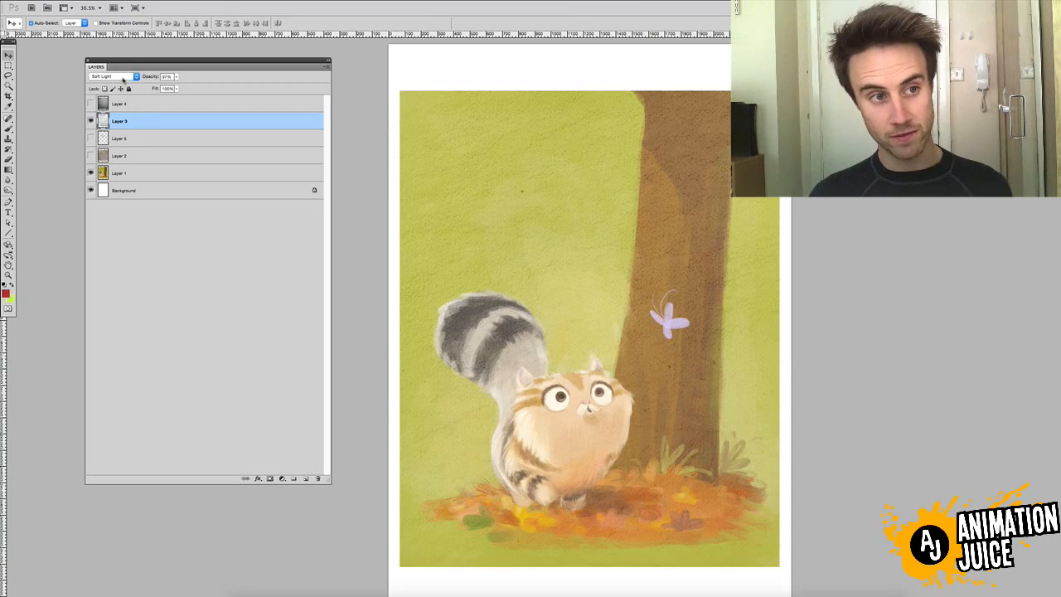
{"action": "left_click", "coordinate": [126, 78]}
{"action": "left_click", "coordinate": [124, 77]}
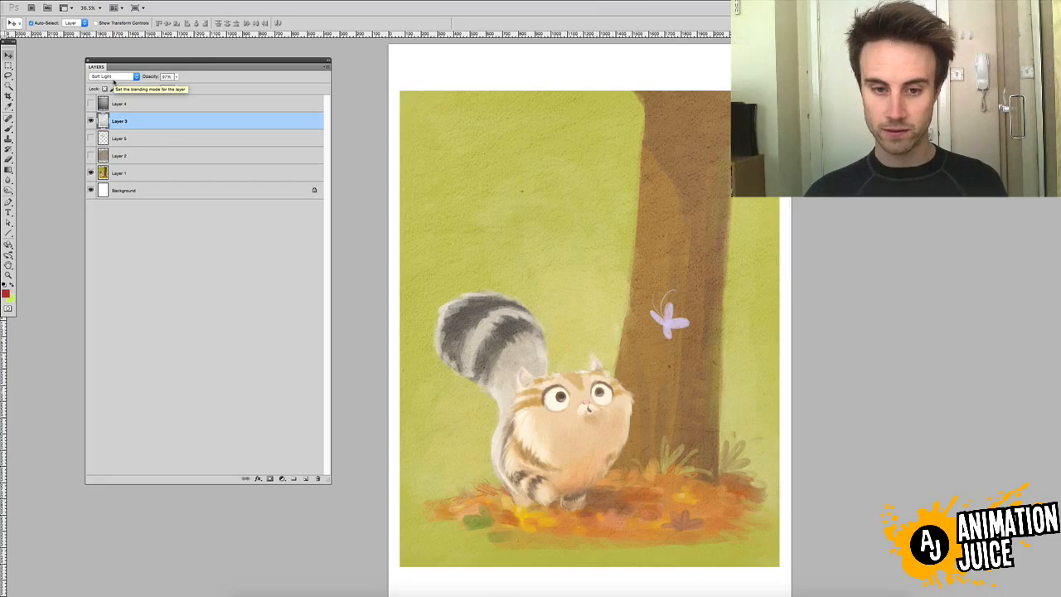
Cycle the paper texture layer forward through Pin Light, Difference, Hue, Normal and Multiply to Color Burn, and lower its opacity to 42%
{"action": "key", "text": "Down"}
{"action": "key", "text": "Down"}
{"action": "key", "text": "Down"}
{"action": "key", "text": "Down"}
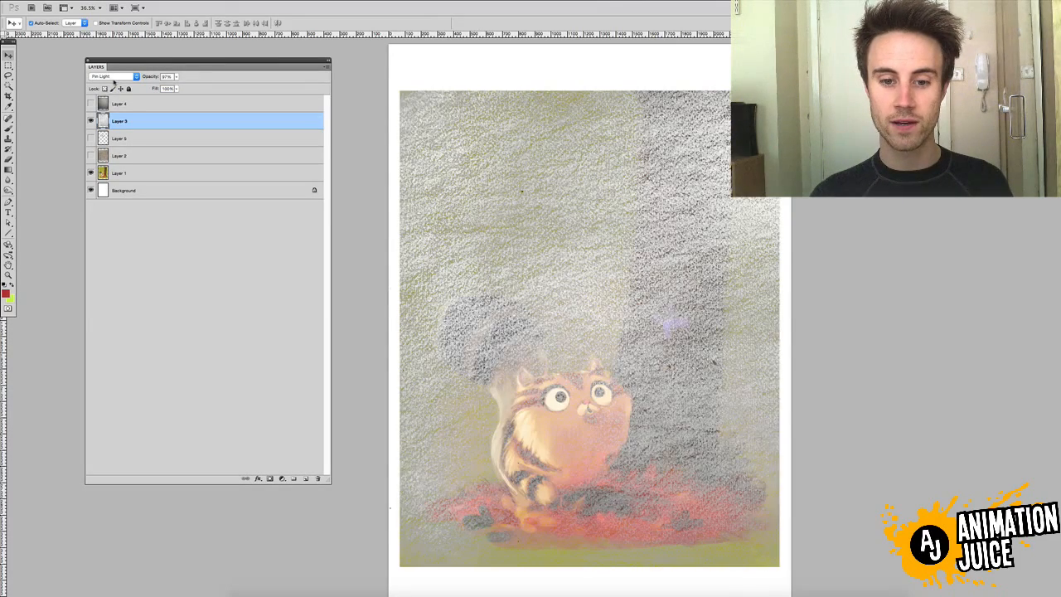
{"action": "key", "text": "Down"}
{"action": "key", "text": "Down"}
{"action": "key", "text": "Down"}
{"action": "key", "text": "Down"}
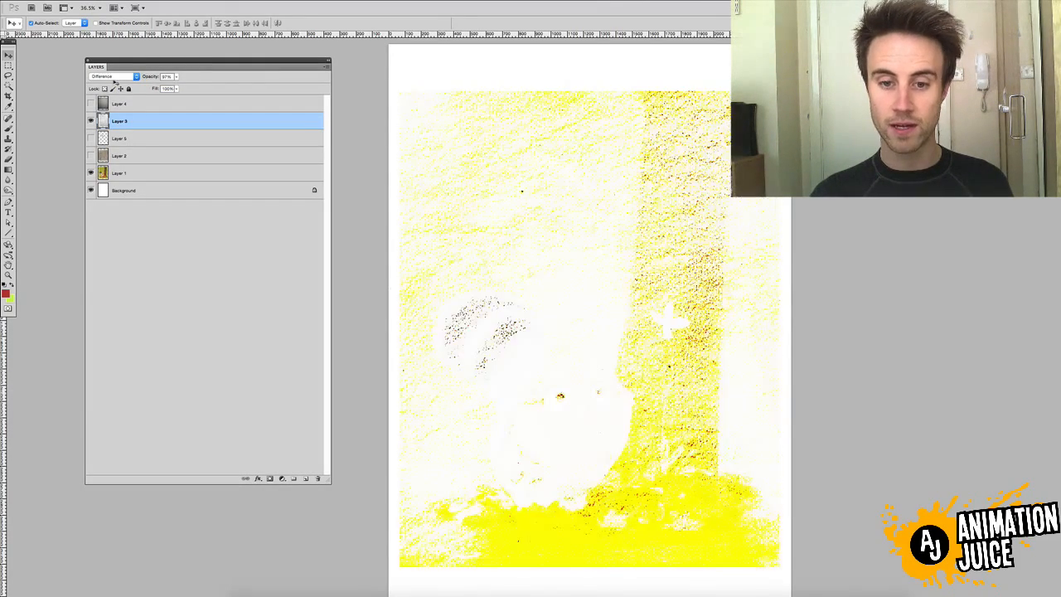
{"action": "key", "text": "Down"}
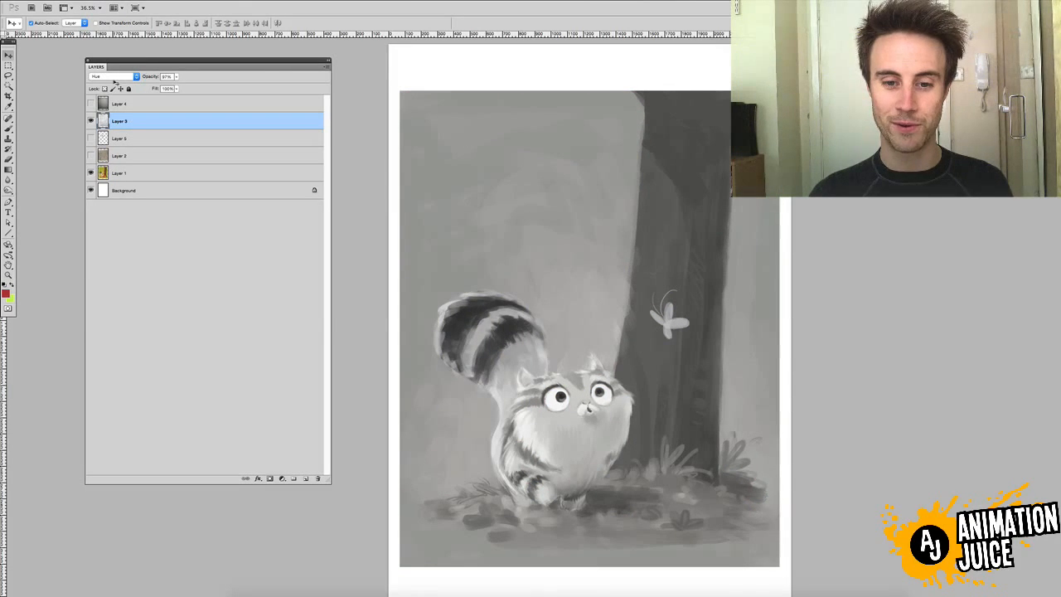
{"action": "key", "text": "Down"}
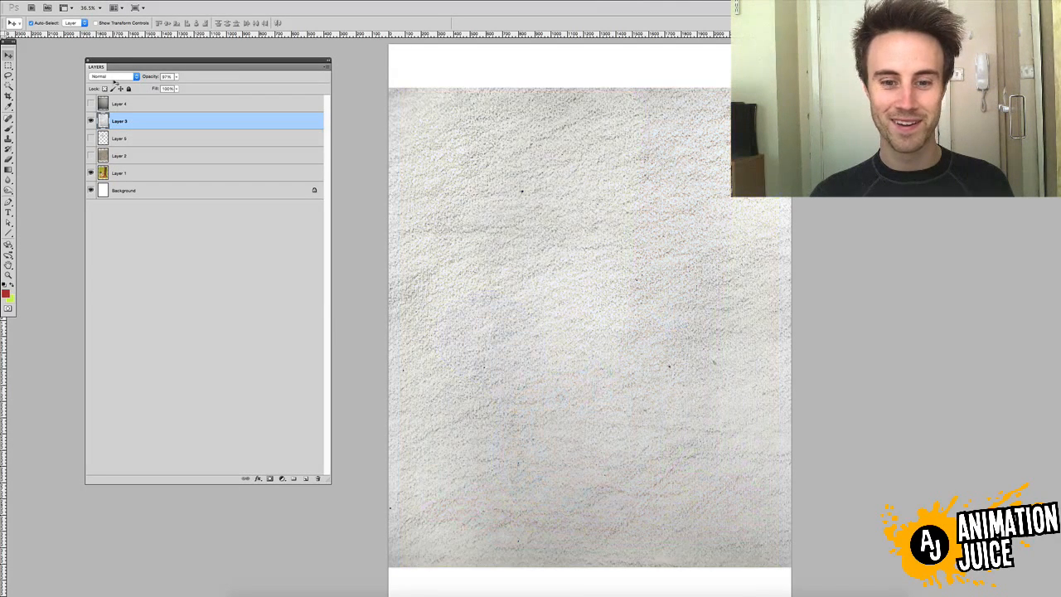
{"action": "key", "text": "Down"}
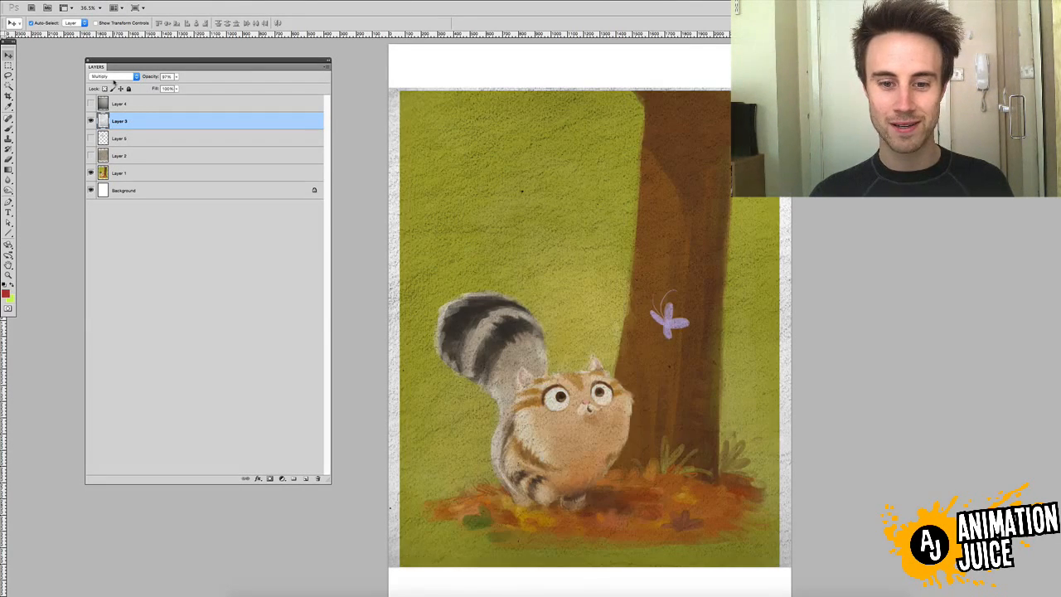
{"action": "key", "text": "Down"}
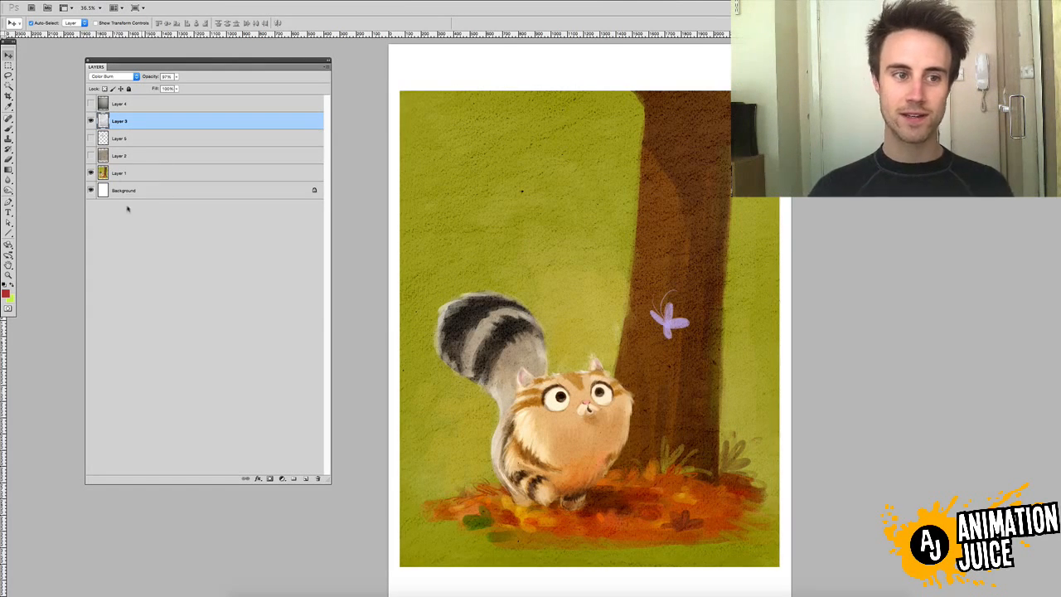
{"action": "mouse_move", "coordinate": [152, 76]}
{"action": "left_mouse_down"}
{"action": "mouse_move", "coordinate": [137, 77]}
{"action": "mouse_move", "coordinate": [152, 77]}
{"action": "left_mouse_up"}
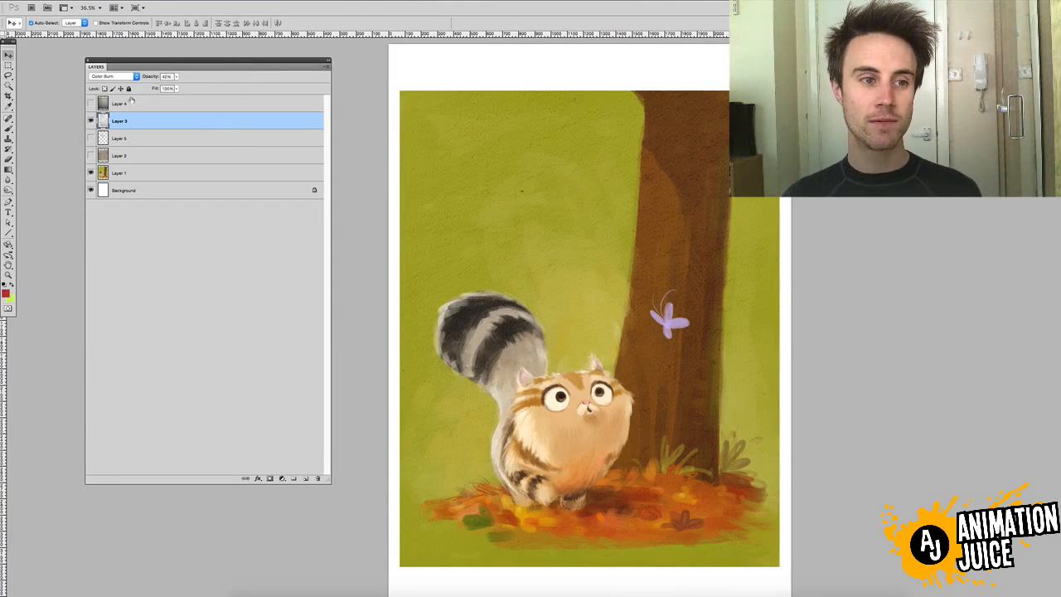
Bring up the history list of the document's recent edits
{"action": "left_click", "coordinate": [281, 3]}
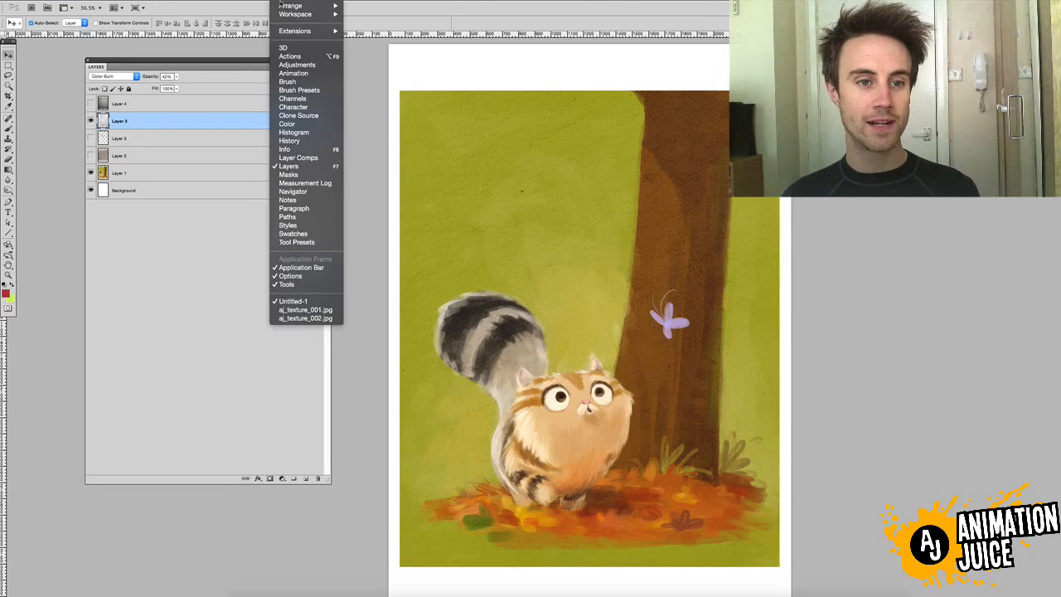
{"action": "left_click", "coordinate": [295, 142]}
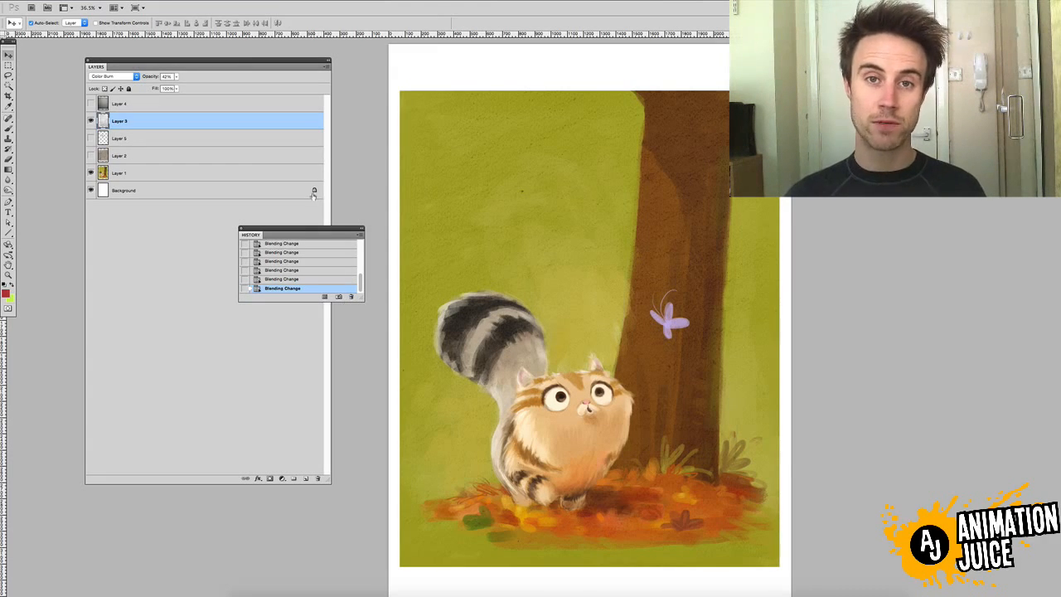
{"action": "mouse_move", "coordinate": [361, 282]}
{"action": "left_mouse_down"}
{"action": "mouse_move", "coordinate": [362, 247]}
{"action": "mouse_move", "coordinate": [365, 303]}
{"action": "left_mouse_up"}
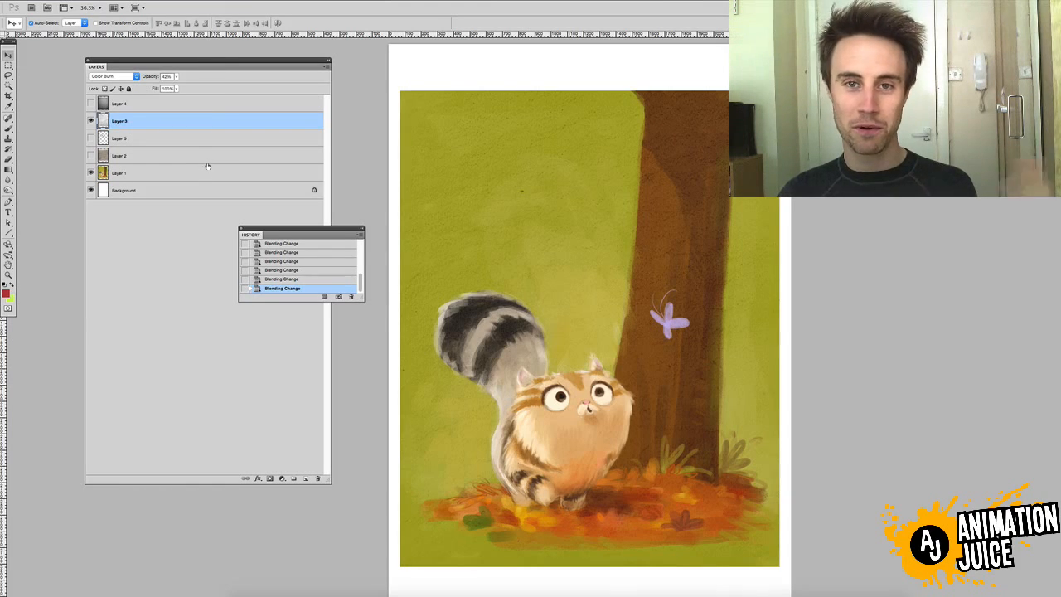
Undo the last two blend mode changes on the paper texture layer and shift the history list slightly upward
{"action": "key", "text": "ctrl+alt+z"}
{"action": "key", "text": "ctrl+alt+z"}
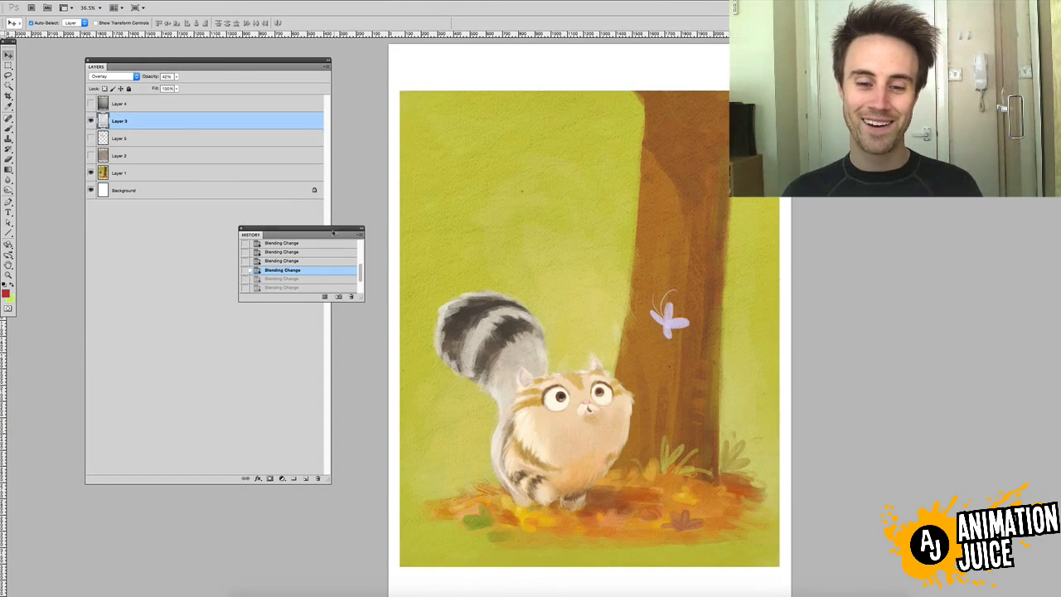
{"action": "left_click_drag", "start_coordinate": [336, 228], "coordinate": [340, 209]}
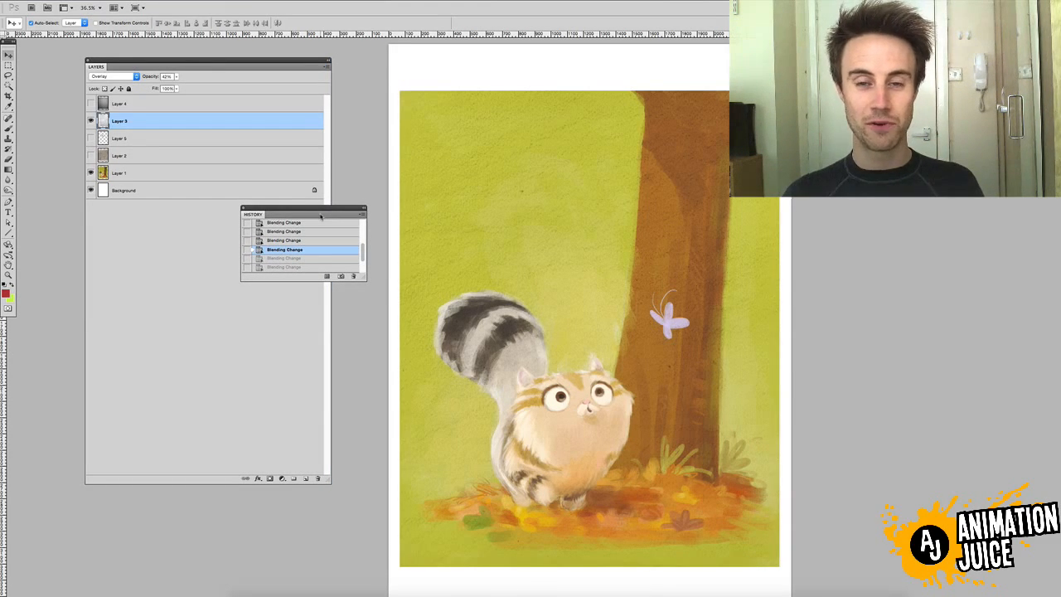